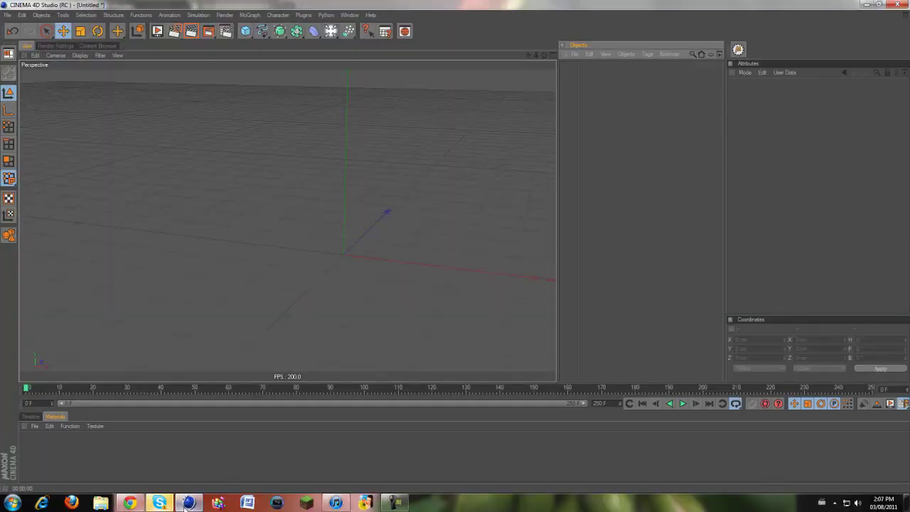
# - Add a sphere primitive to the scene and frame it in the viewport
pyautogui.click(163, 505)
pyautogui.click(189, 505)
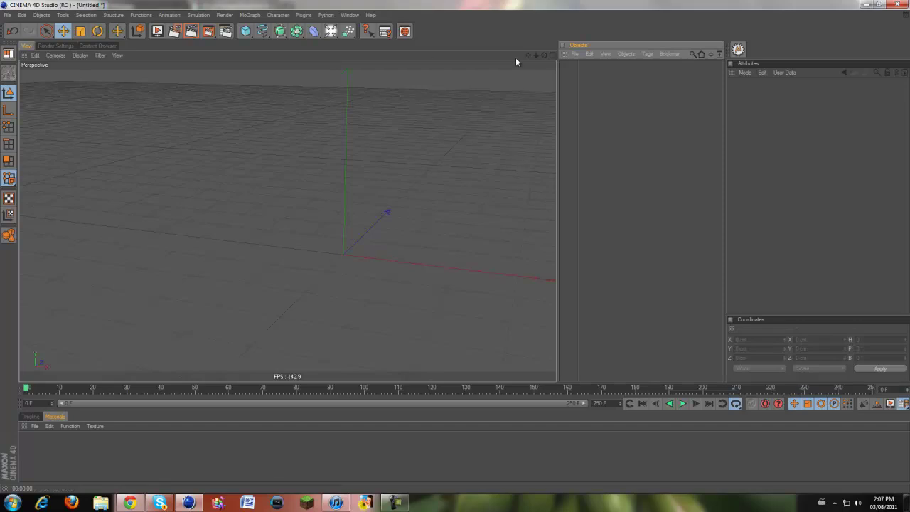
pyautogui.moveTo(529, 55); pyautogui.dragTo(456, 251)
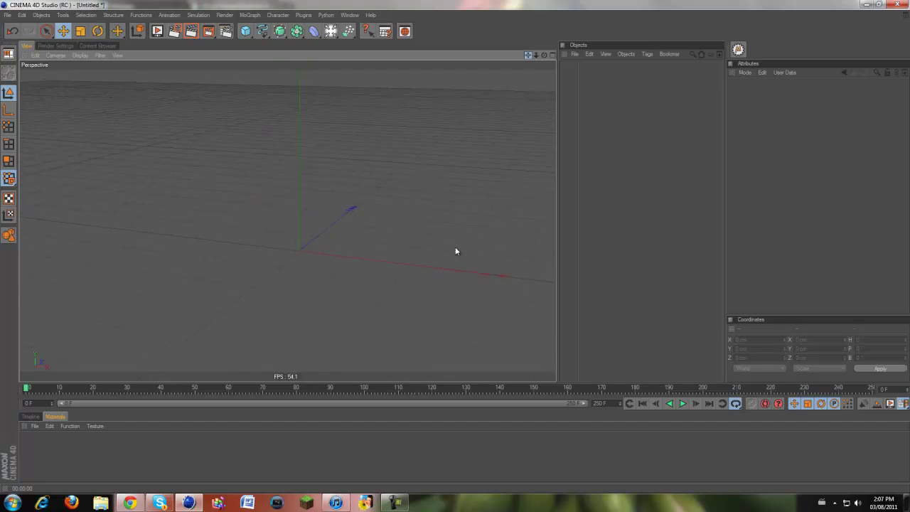
pyautogui.moveTo(245, 31); pyautogui.dragTo(330, 40)
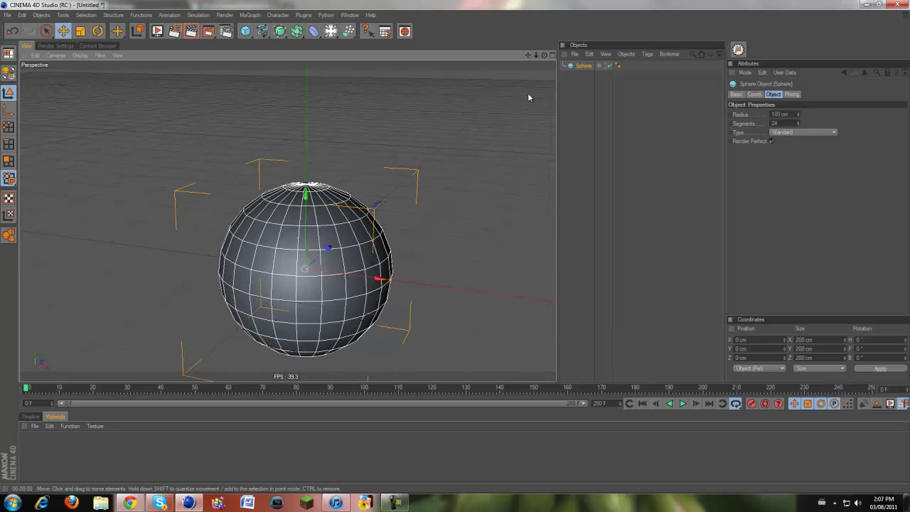
pyautogui.moveTo(528, 54); pyautogui.dragTo(455, 247)
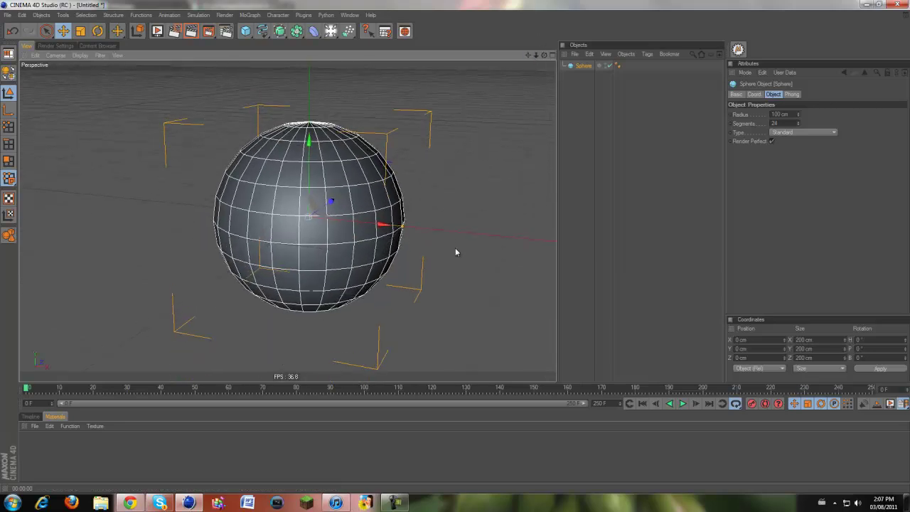
pyautogui.moveTo(544, 55); pyautogui.dragTo(456, 250)
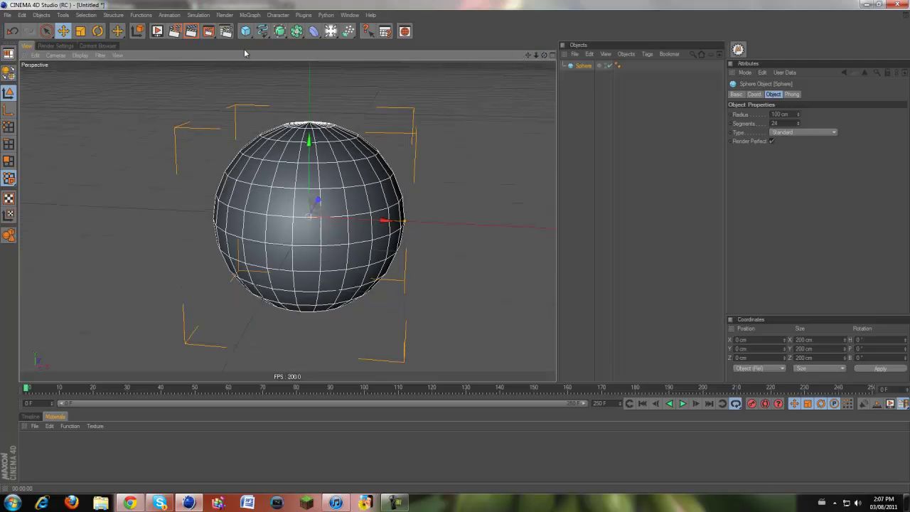
# - Grow hair on the sphere from the Simulation menu: 256 guides, 100 cm long, plus a hair material
pyautogui.click(251, 16)
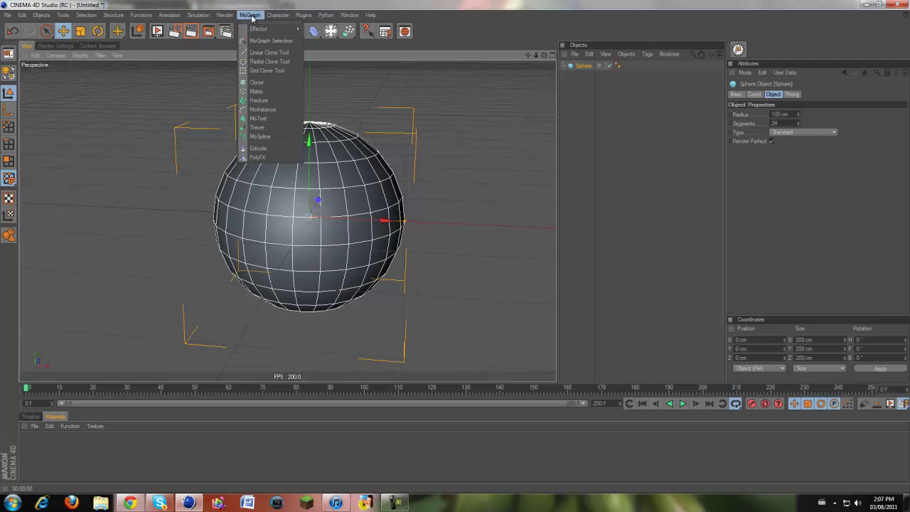
pyautogui.moveTo(286, 19)
pyautogui.moveTo(224, 15)
pyautogui.click(169, 50)
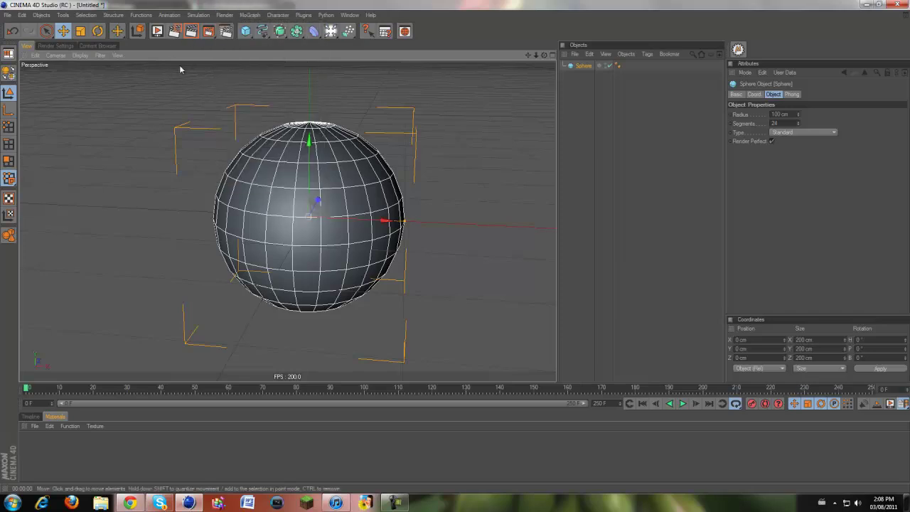
pyautogui.click(200, 15)
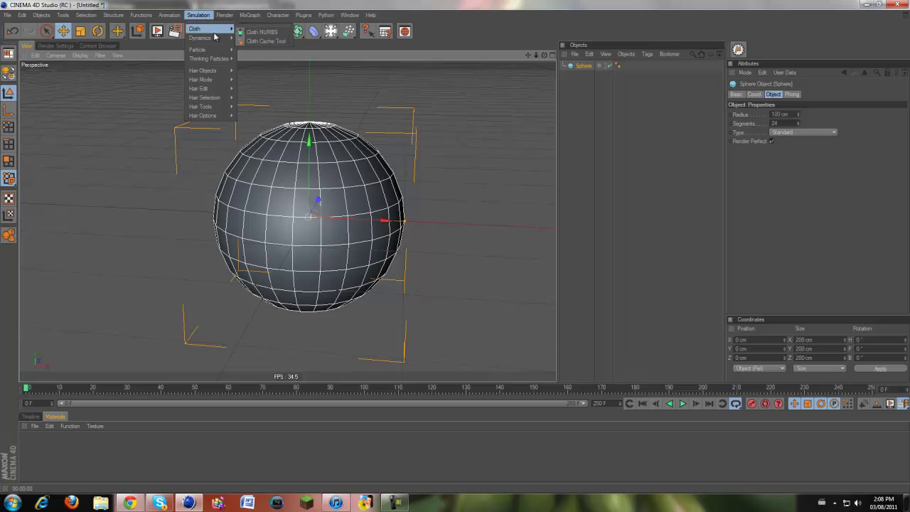
pyautogui.moveTo(220, 74)
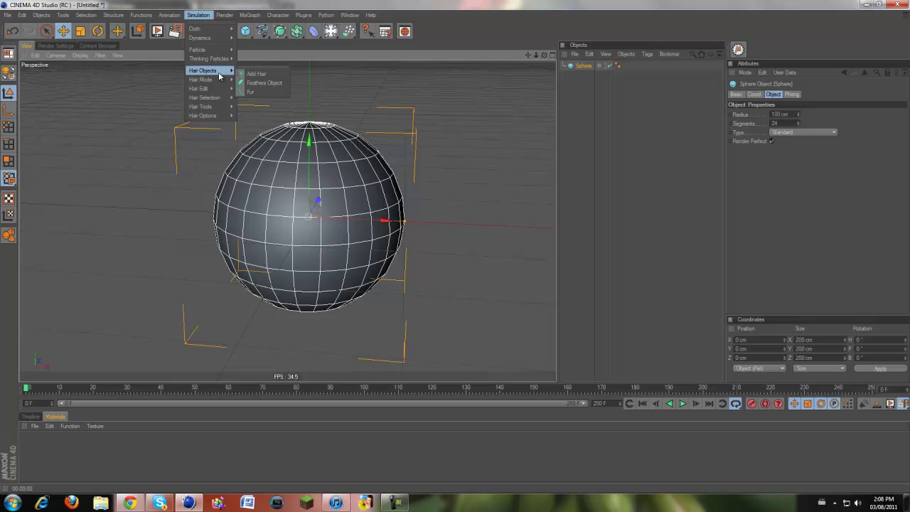
pyautogui.click(261, 74)
pyautogui.scroll(-3, 344, 160)
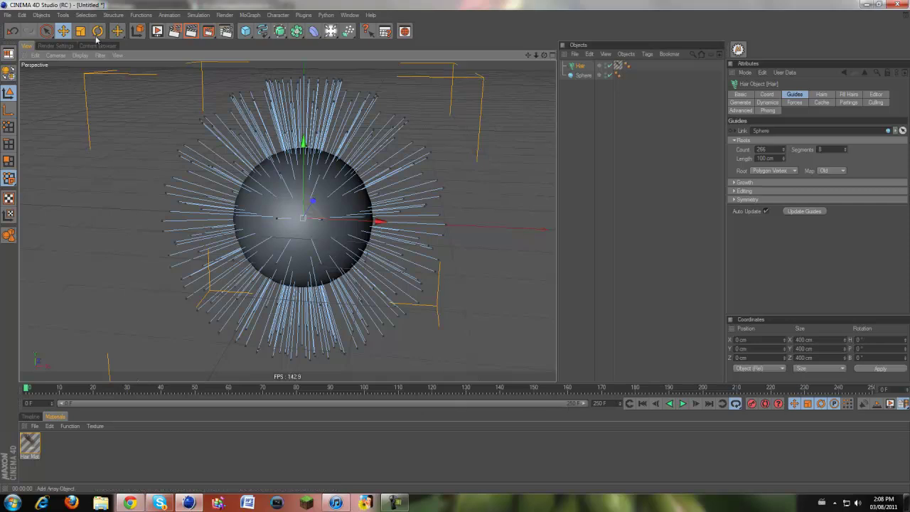
# - Render the hair, re-render with a guide Count of 1, then restore Count to 200
pyautogui.click(190, 33)
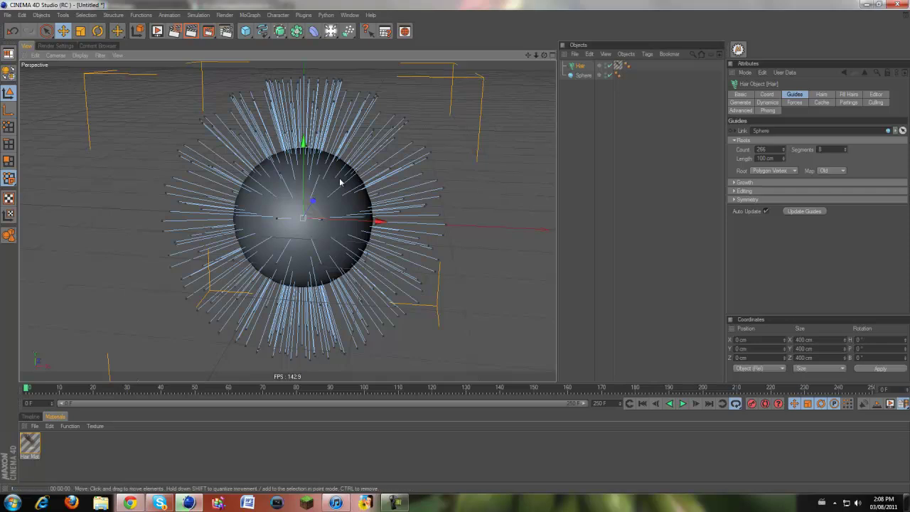
pyautogui.click(285, 199)
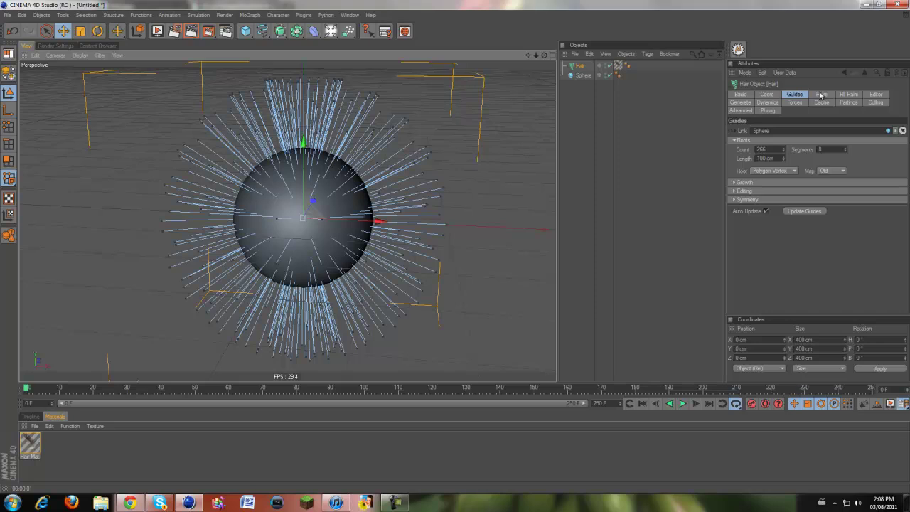
pyautogui.click(761, 149)
pyautogui.write('1')
pyautogui.press('Return')
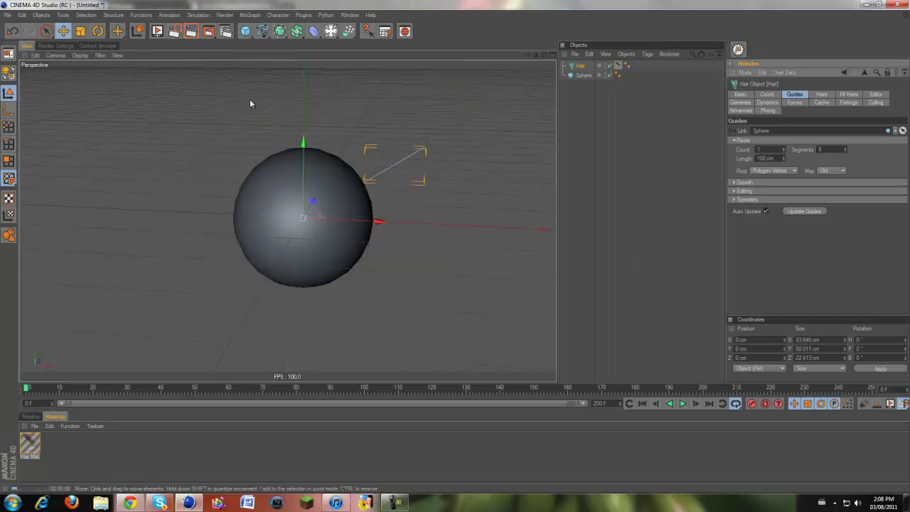
pyautogui.hotkey('ctrl', 'r')
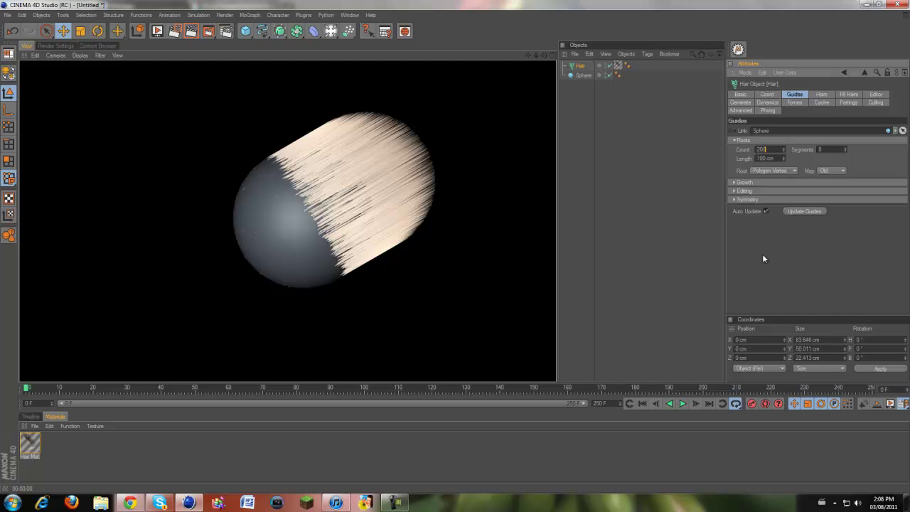
pyautogui.press('Return')
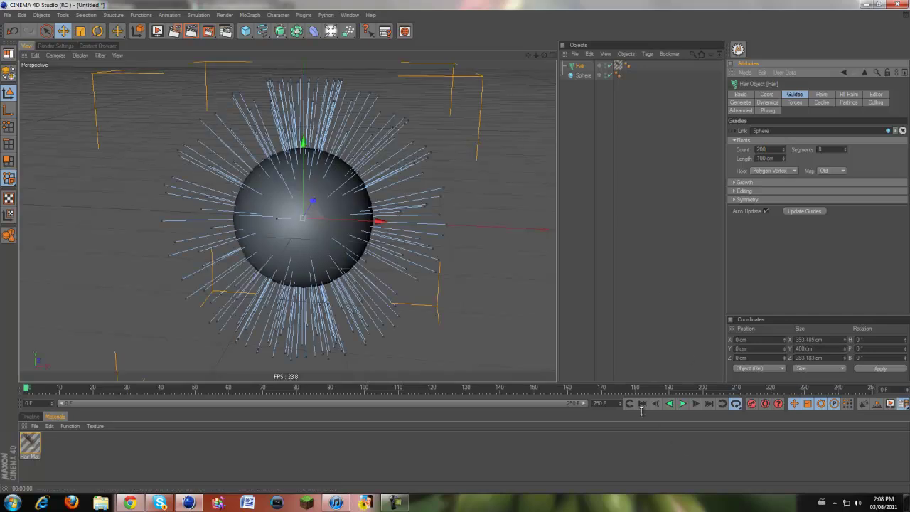
# - Play the hair dynamics partway so the guides droop, render them, then orbit to a level front view
pyautogui.click(683, 403)
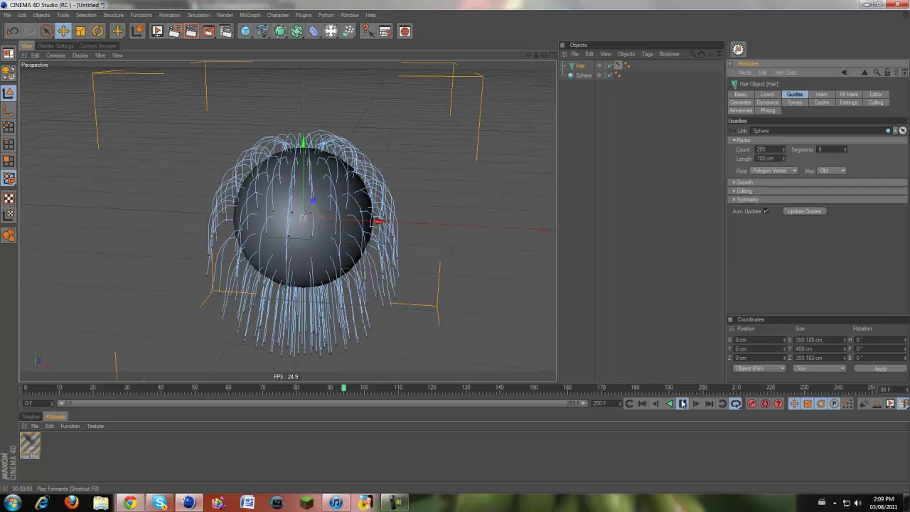
pyautogui.click(683, 404)
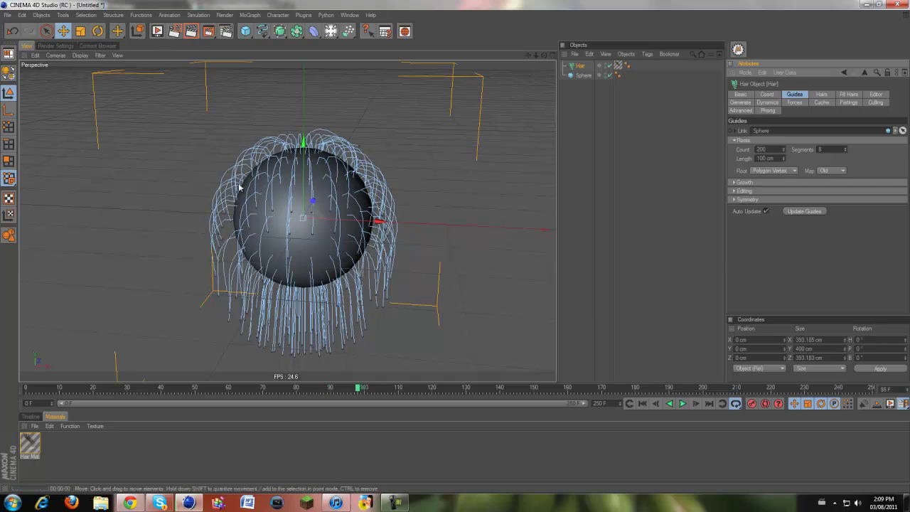
pyautogui.hotkey('ctrl', 'r')
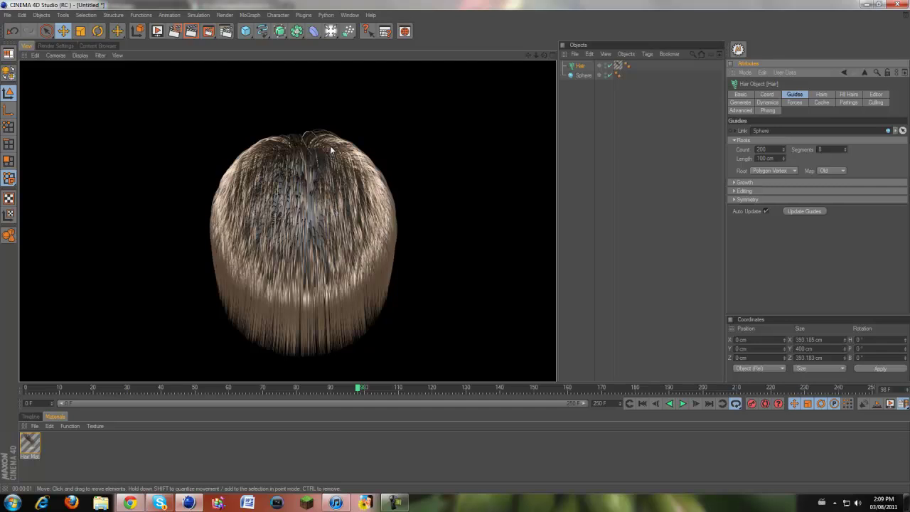
pyautogui.click(407, 175)
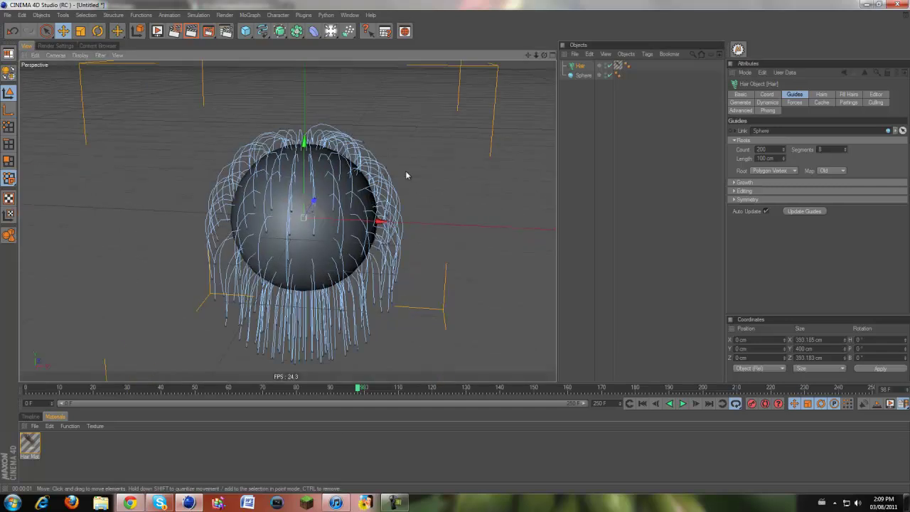
pyautogui.keyDown('alt'); pyautogui.moveTo(420, 178); pyautogui.dragTo(455, 247); pyautogui.keyUp('alt')
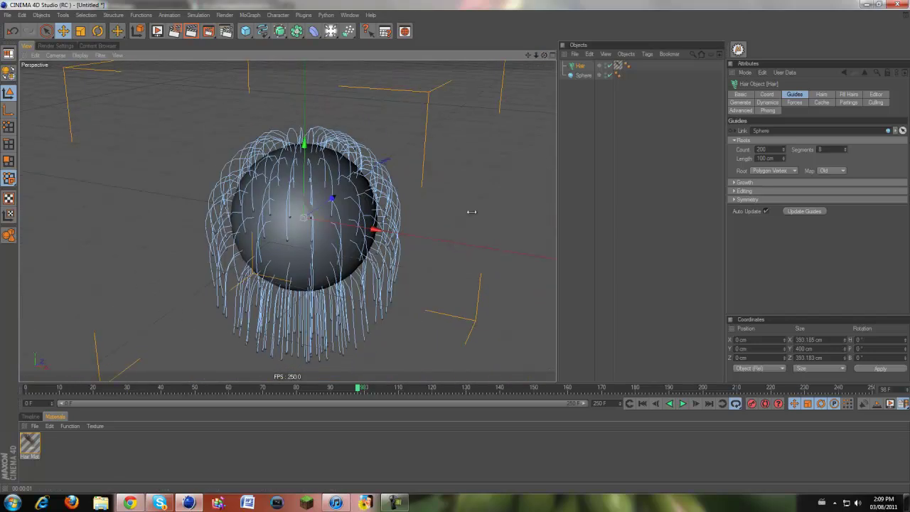
# - Add a Hair Collider tag to the Sphere
pyautogui.click(580, 75)
pyautogui.rightClick(577, 77)
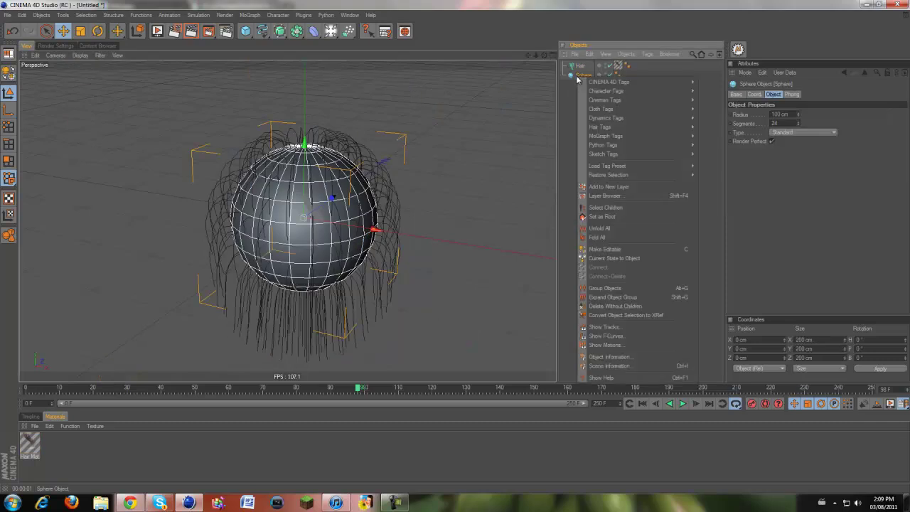
pyautogui.moveTo(593, 83)
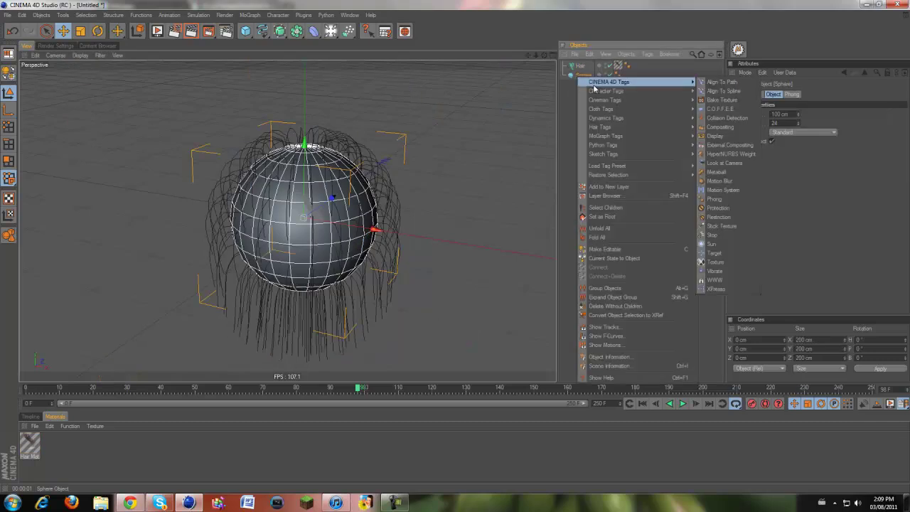
pyautogui.moveTo(669, 128)
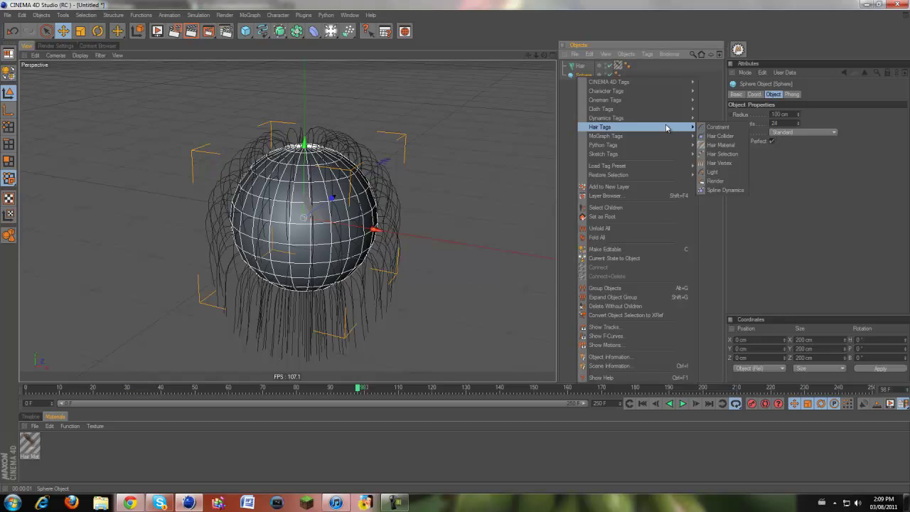
pyautogui.click(724, 137)
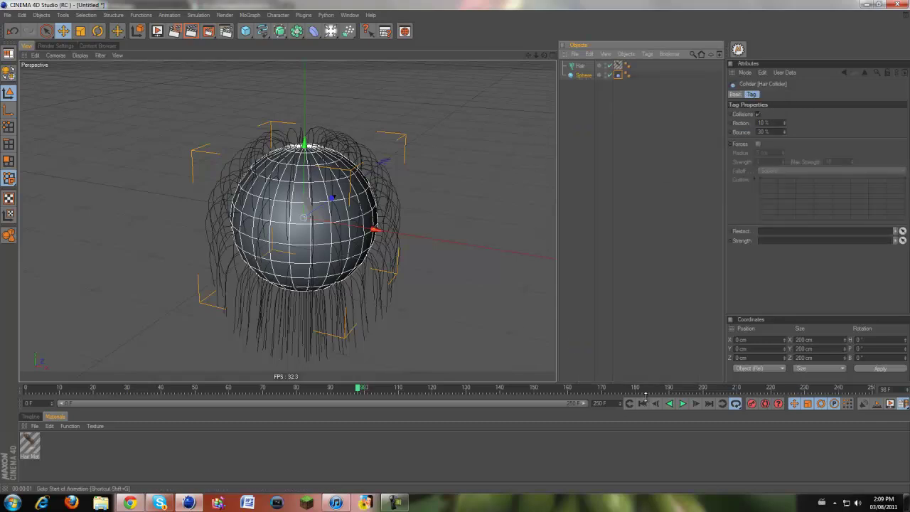
# - Rewind to frame 0 and replay the Hair object's simulation from the start
pyautogui.click(580, 66)
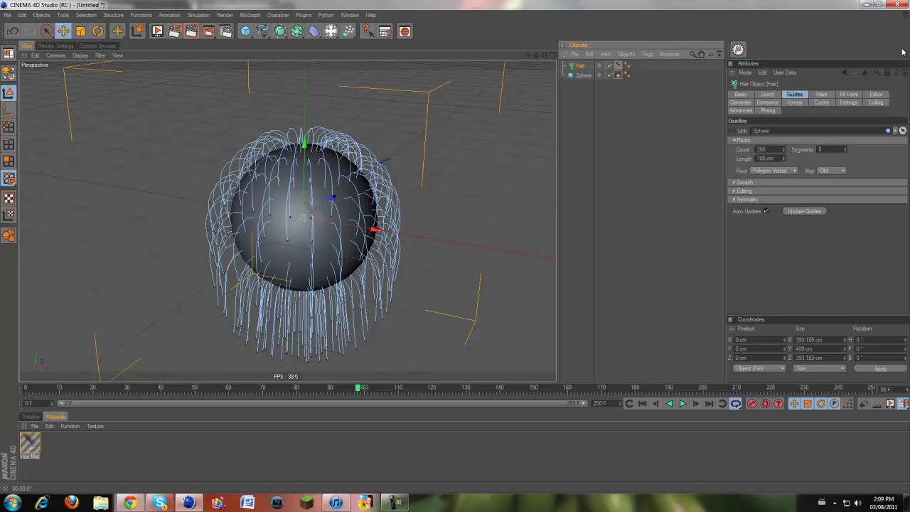
pyautogui.click(644, 404)
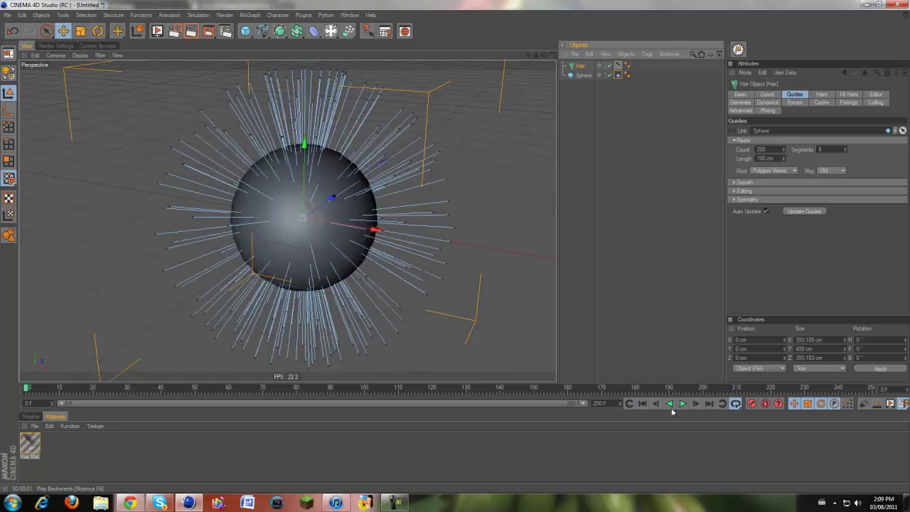
pyautogui.click(683, 403)
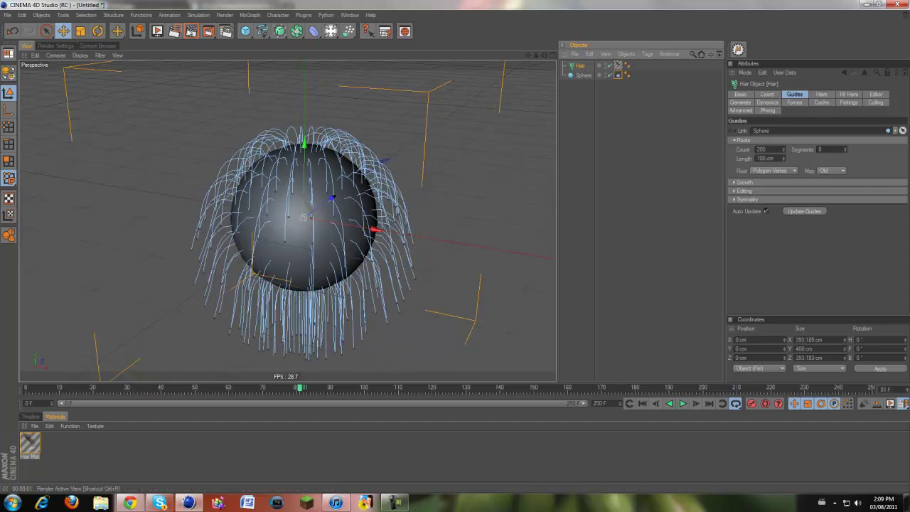
# - Render a region around the sphere, then render the whole active view
pyautogui.click(192, 31)
pyautogui.moveTo(356, 273); pyautogui.dragTo(231, 151)
pyautogui.hotkey('ctrl', 'r')
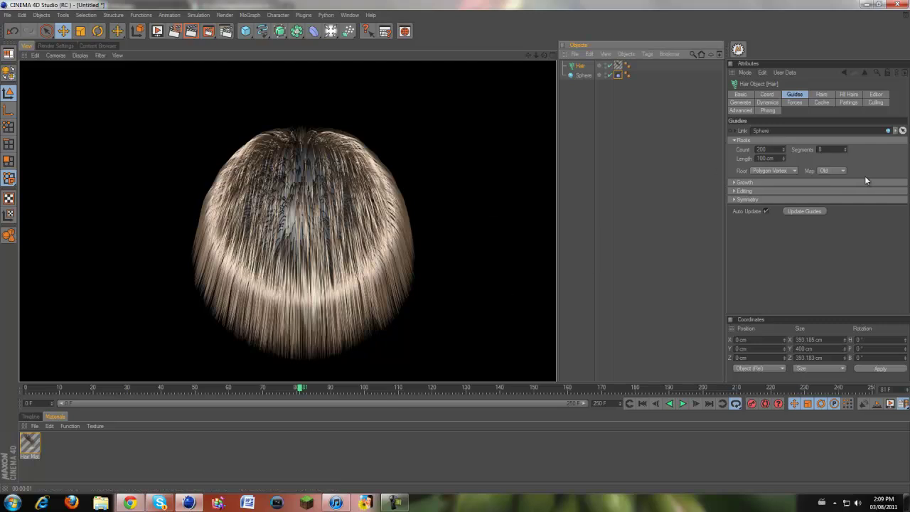
# - Set the Hair object's hair Count to 10000
pyautogui.click(823, 94)
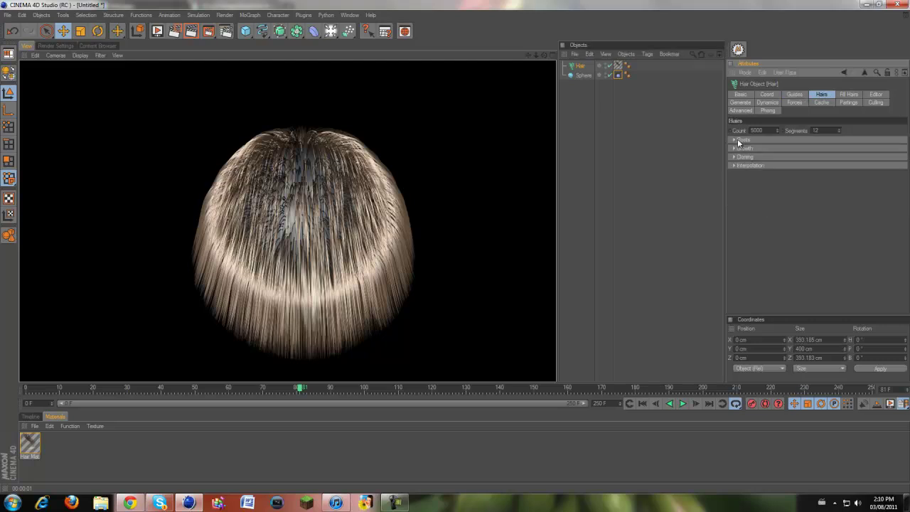
pyautogui.click(766, 130)
pyautogui.write('10000')
pyautogui.press('Return')
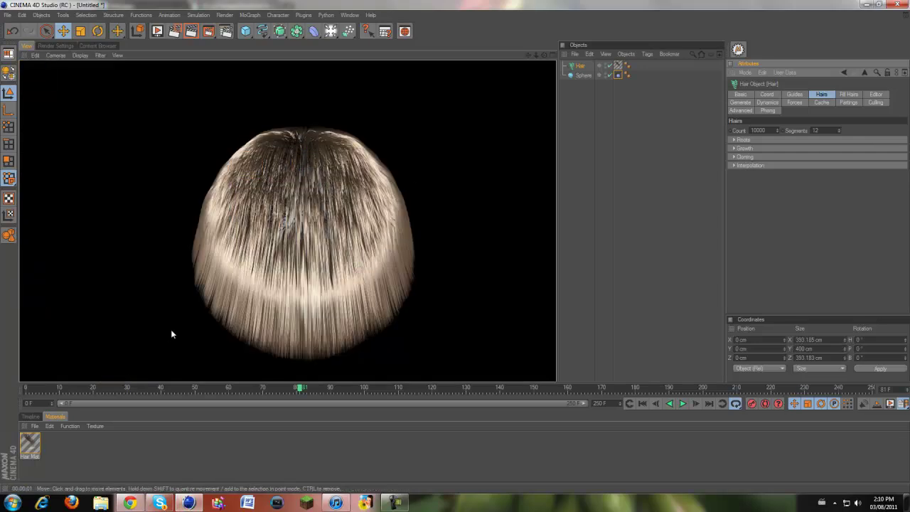
# - Browse the Hair object's settings tabs, ending on Dynamics with its properties expanded
pyautogui.click(850, 94)
pyautogui.click(876, 94)
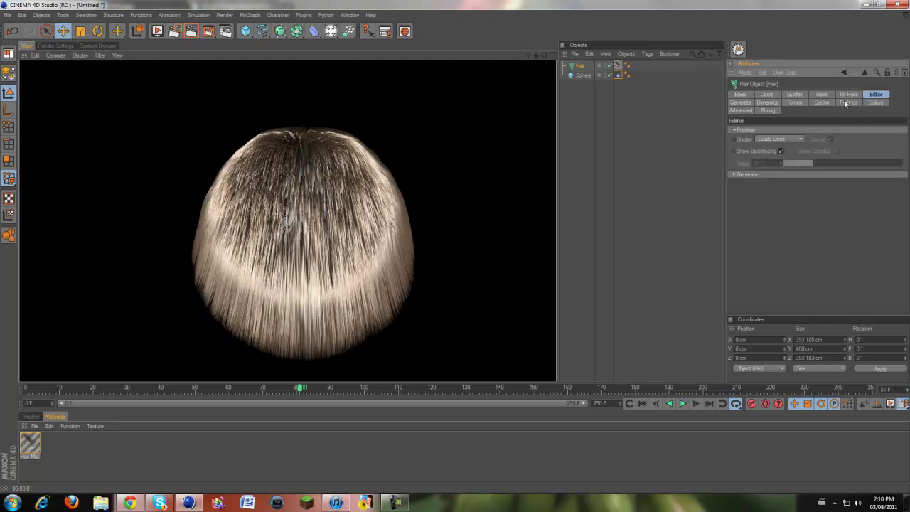
pyautogui.click(846, 102)
pyautogui.click(823, 103)
pyautogui.click(796, 102)
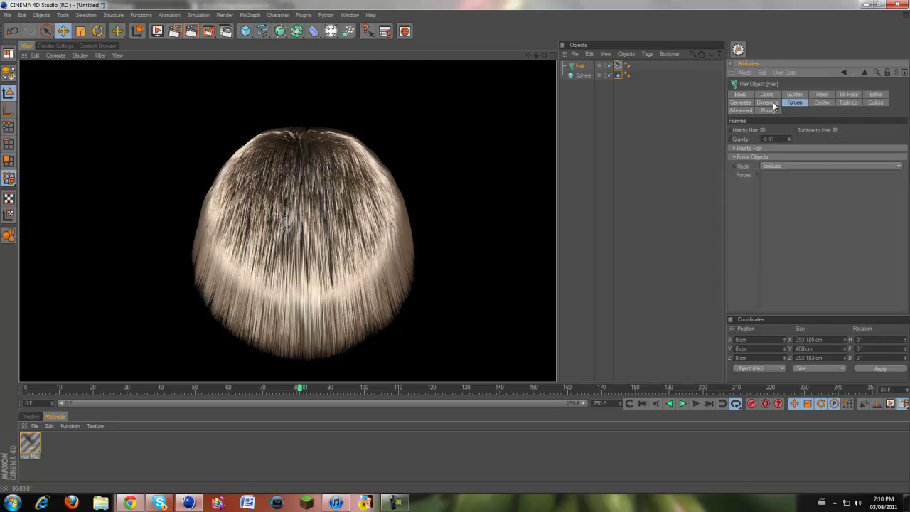
pyautogui.click(768, 103)
pyautogui.click(733, 139)
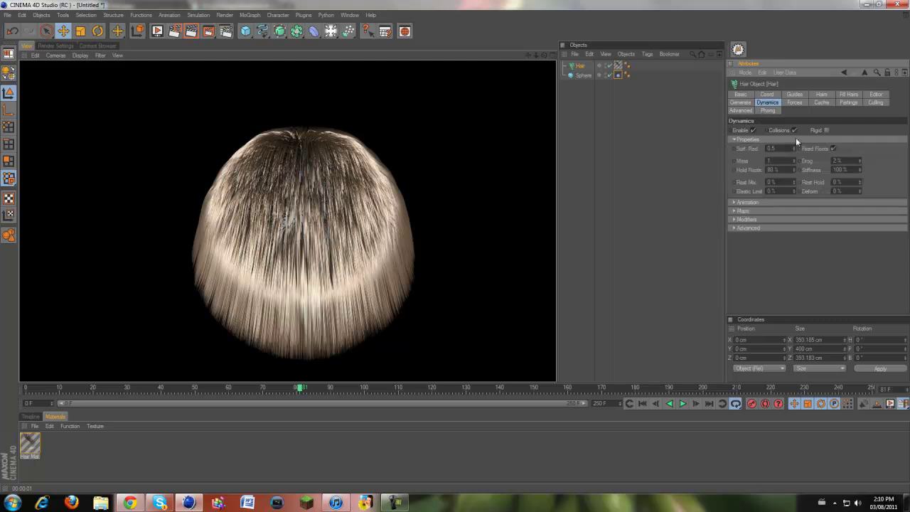
pyautogui.click(794, 102)
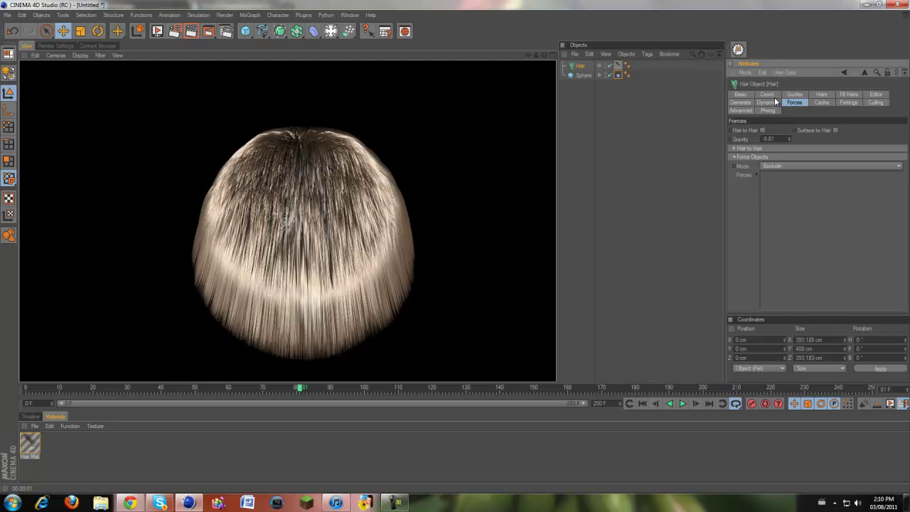
pyautogui.click(774, 104)
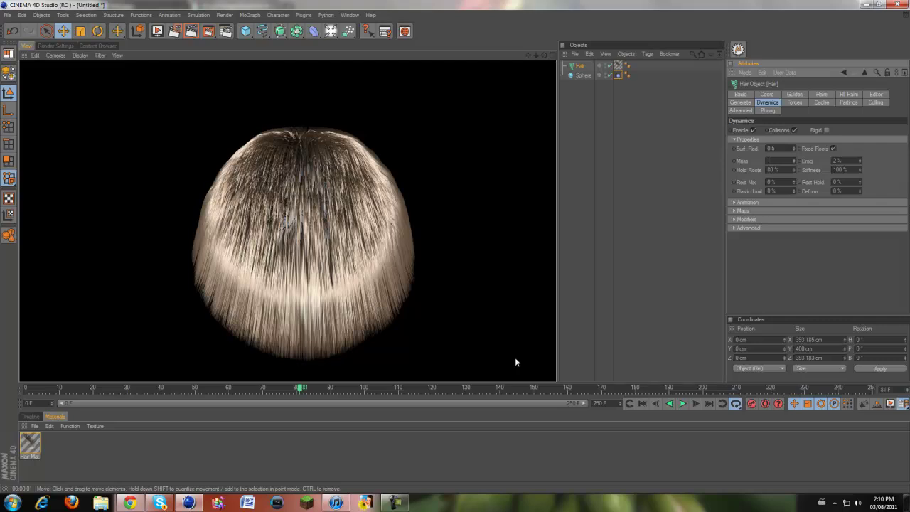
# - Inspect the Hair Mat material, then render the view to check the hair
pyautogui.click(31, 444)
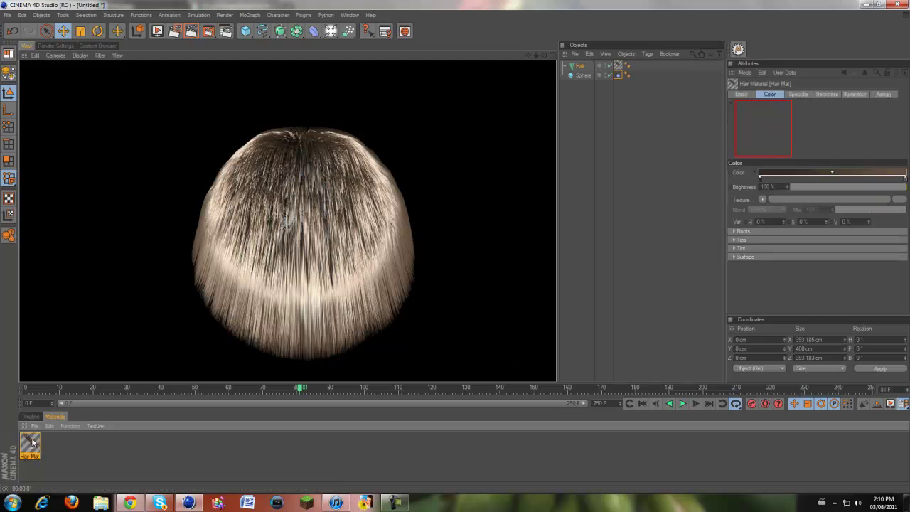
pyautogui.doubleClick(31, 444)
pyautogui.moveTo(268, 67)
pyautogui.mouseDown()
pyautogui.moveTo(601, 123)
pyautogui.moveTo(588, 114)
pyautogui.mouseUp()
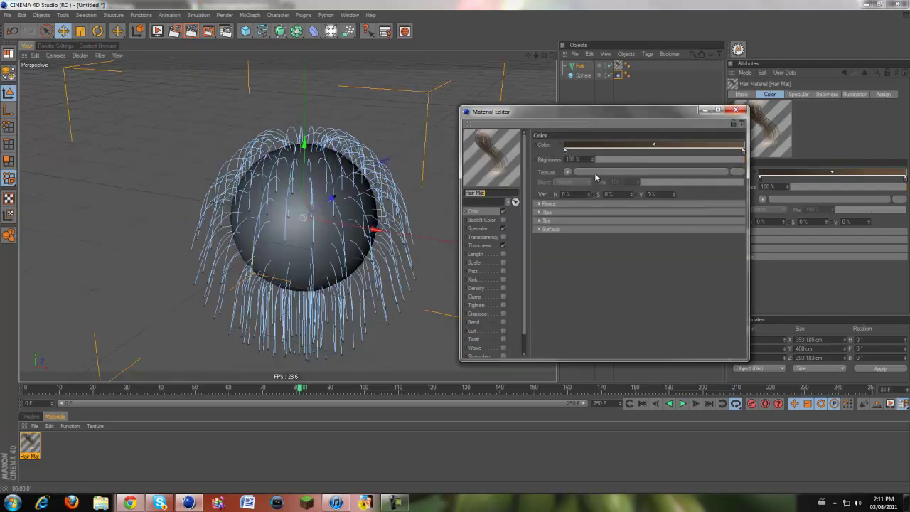
pyautogui.click(740, 111)
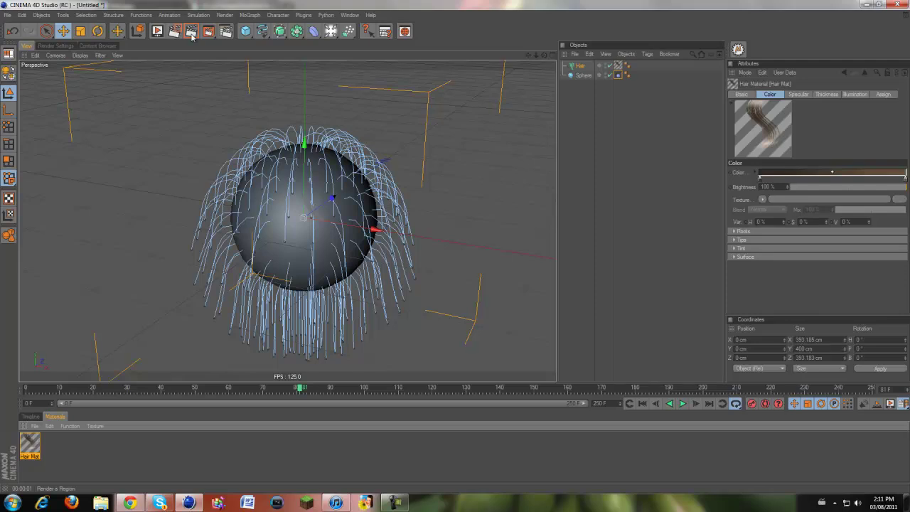
pyautogui.hotkey('ctrl', 'r')
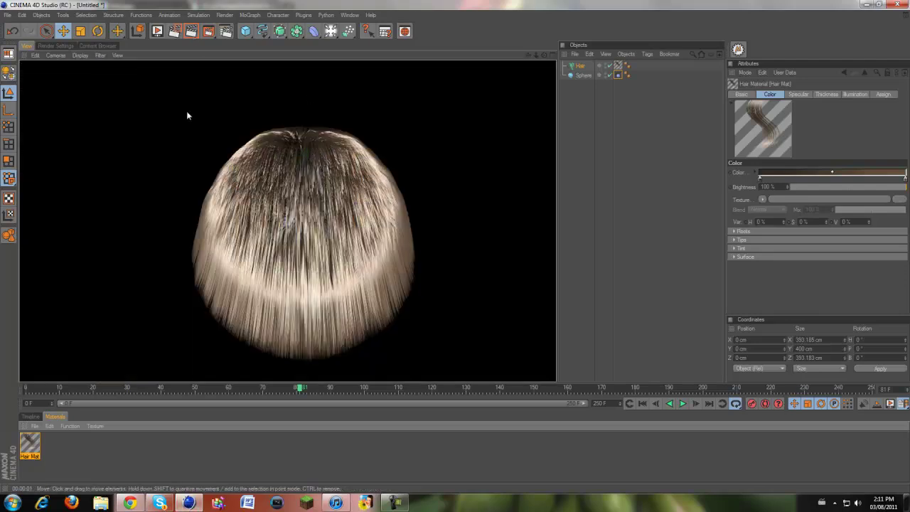
# - Add a light above-left of the sphere and place a copy to its right
pyautogui.click(331, 30)
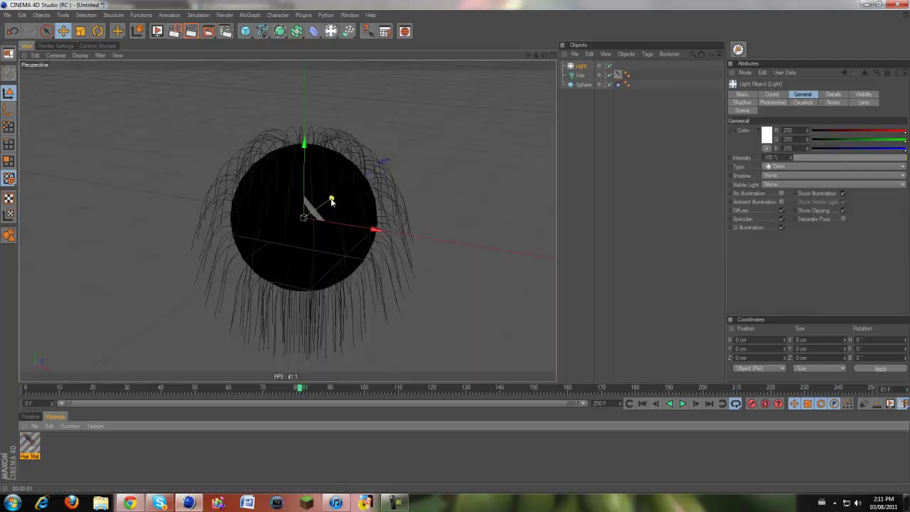
pyautogui.moveTo(433, 270); pyautogui.dragTo(457, 251)
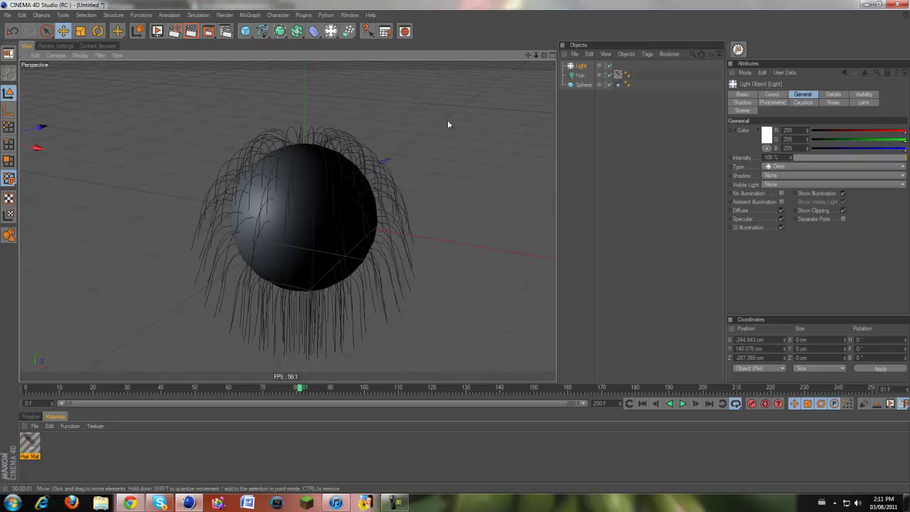
pyautogui.hotkey('ctrl', 'c')
pyautogui.hotkey('ctrl', 'v')
pyautogui.moveTo(37, 148); pyautogui.dragTo(457, 246)
pyautogui.moveTo(405, 179); pyautogui.dragTo(459, 248)
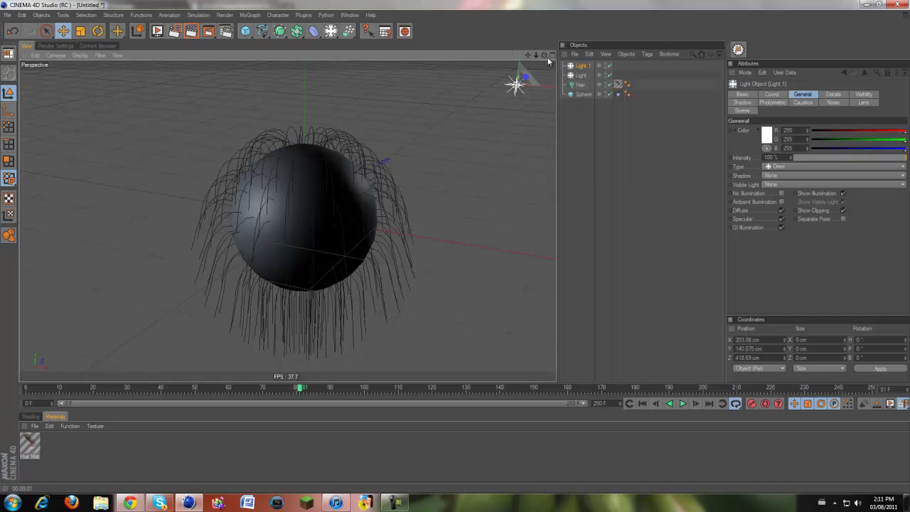
pyautogui.moveTo(545, 54); pyautogui.dragTo(652, 157)
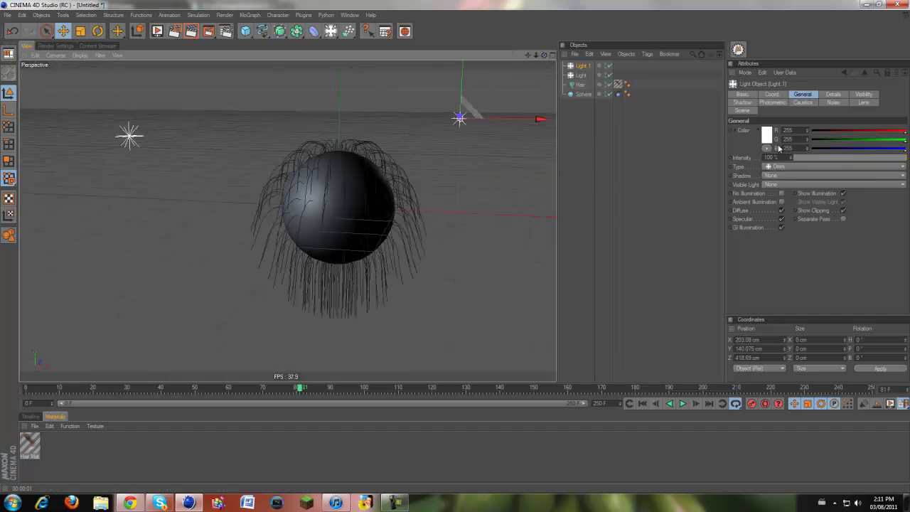
# - Tint the copied light pale blue (R212 G254), use Shadow Maps (Soft), and render
pyautogui.moveTo(905, 132); pyautogui.dragTo(906, 152)
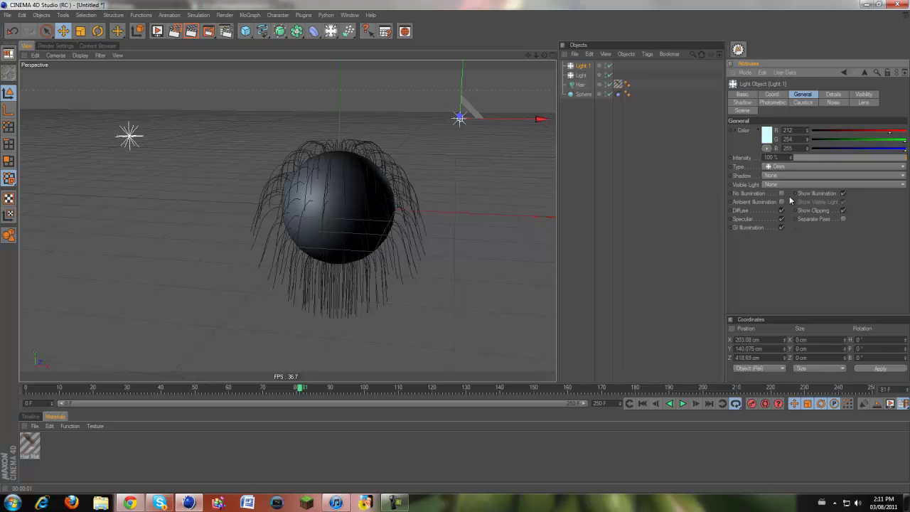
pyautogui.click(782, 185)
pyautogui.click(771, 193)
pyautogui.click(782, 175)
pyautogui.click(782, 194)
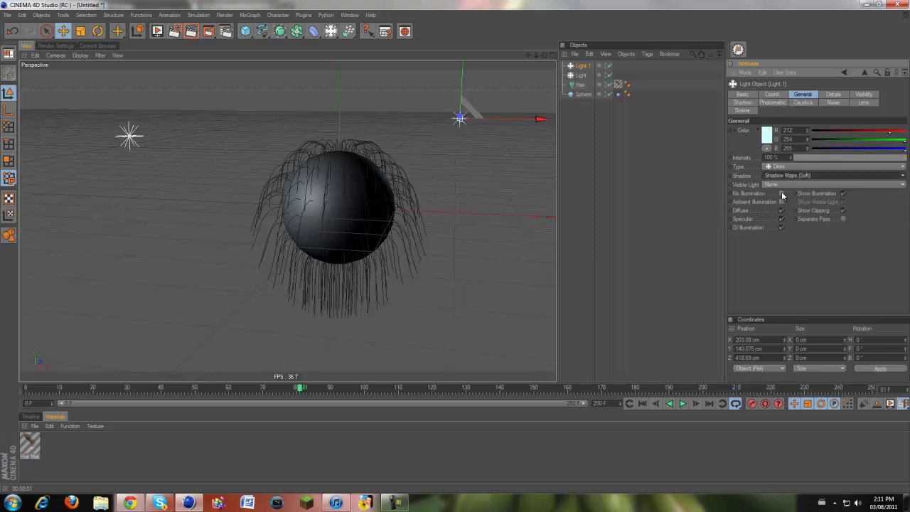
pyautogui.click(582, 75)
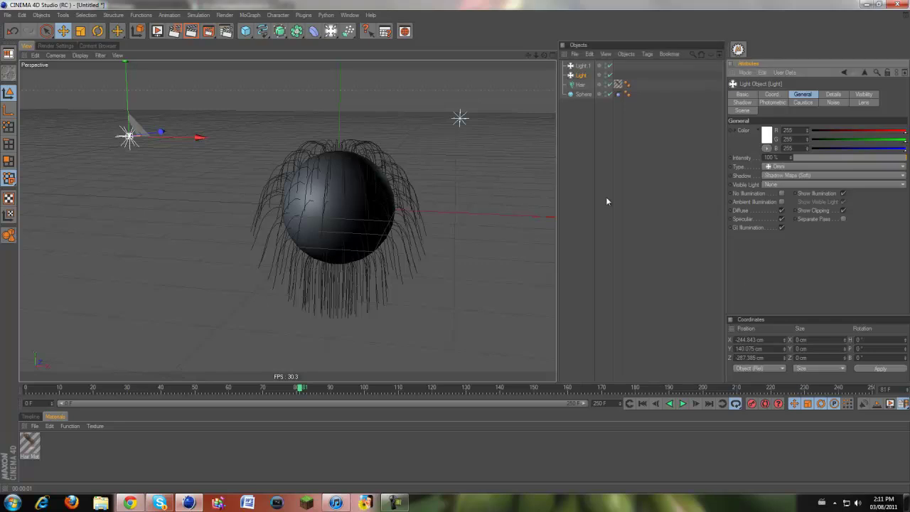
pyautogui.click(191, 31)
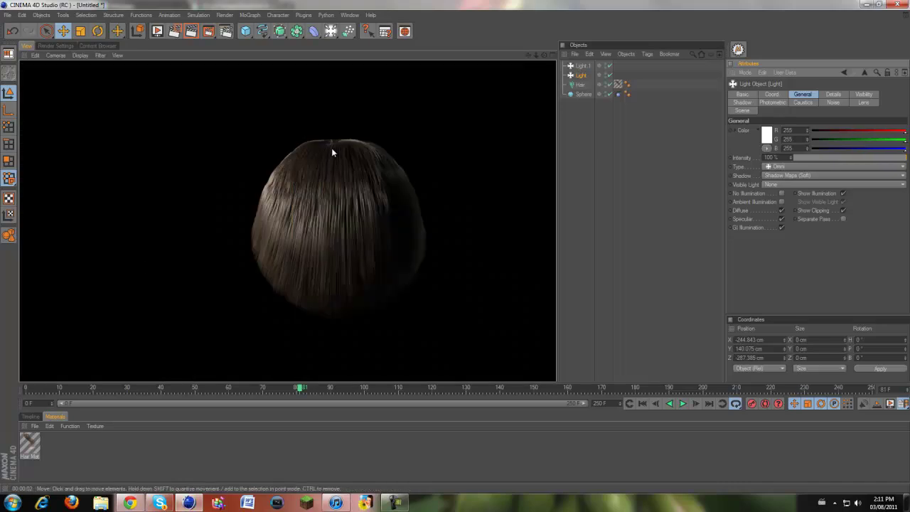
# - Compare renders with shadows off on both lights, then restore soft shadow maps
pyautogui.keyDown('alt'); pyautogui.moveTo(508, 74); pyautogui.dragTo(455, 250); pyautogui.keyUp('alt')
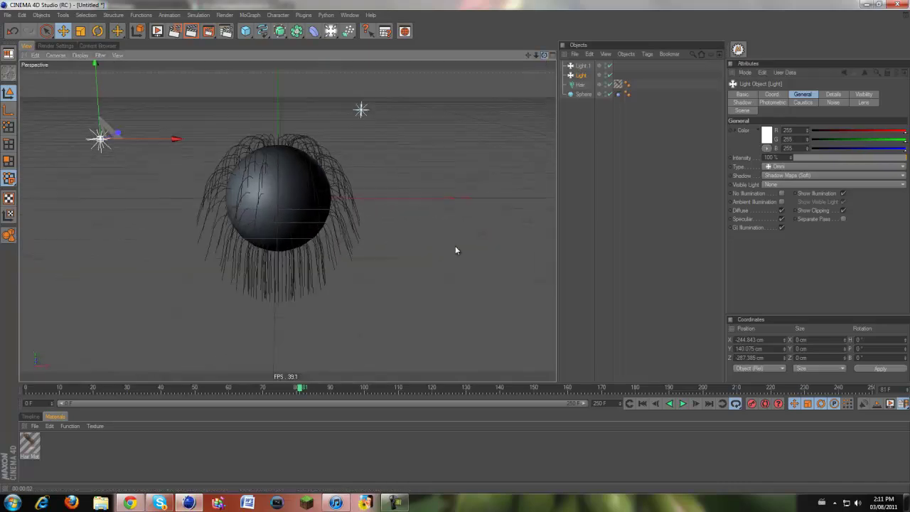
pyautogui.click(579, 66)
pyautogui.keyDown('shift'); pyautogui.click(580, 75); pyautogui.keyUp('shift')
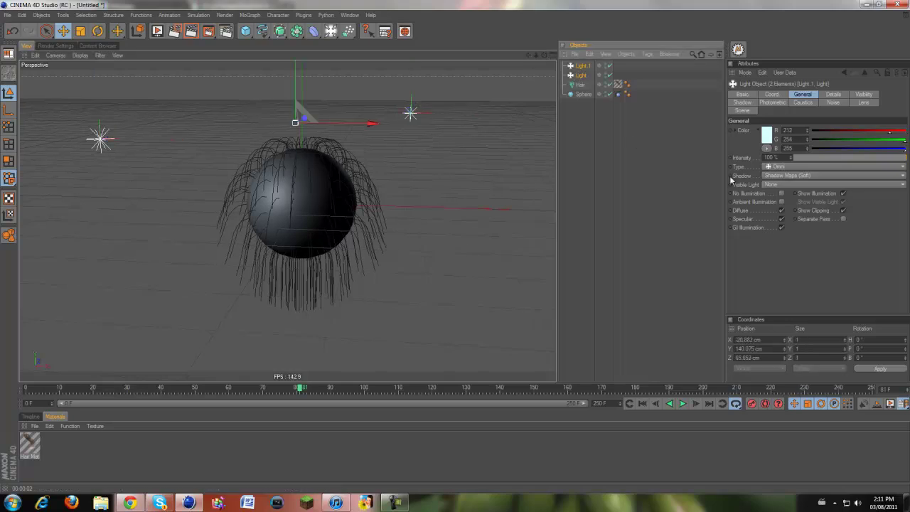
pyautogui.click(775, 176)
pyautogui.click(774, 184)
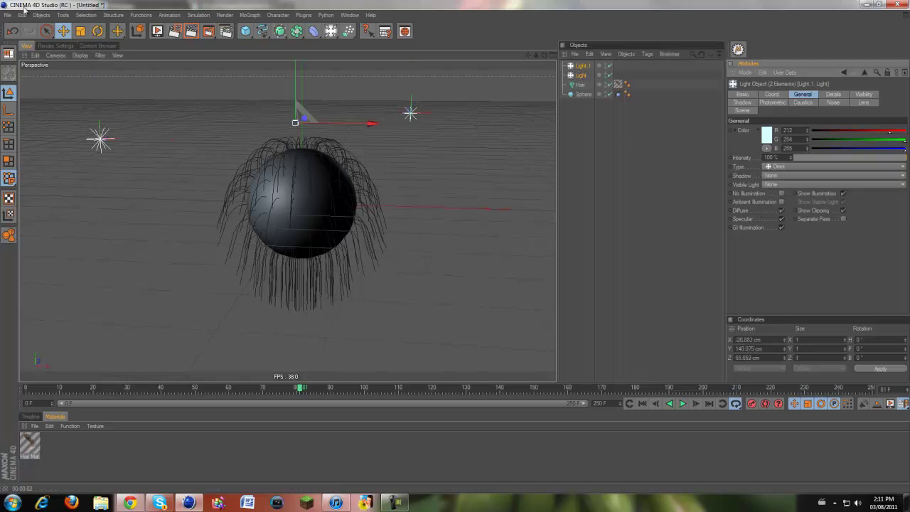
pyautogui.click(191, 31)
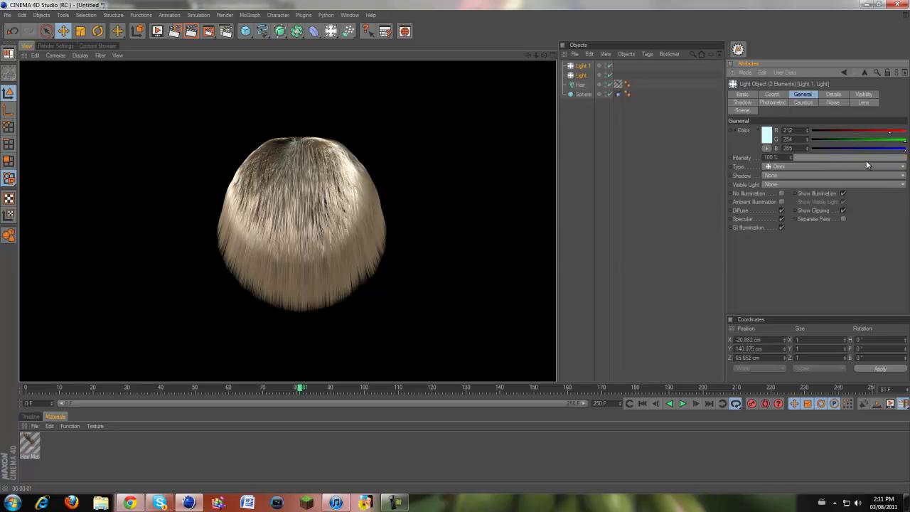
pyautogui.hotkey('ctrl', 'z')
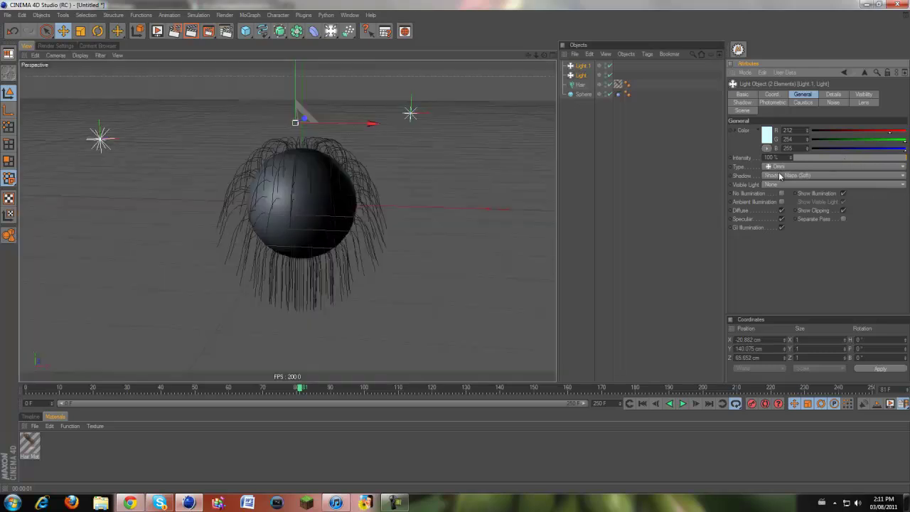
pyautogui.click(189, 32)
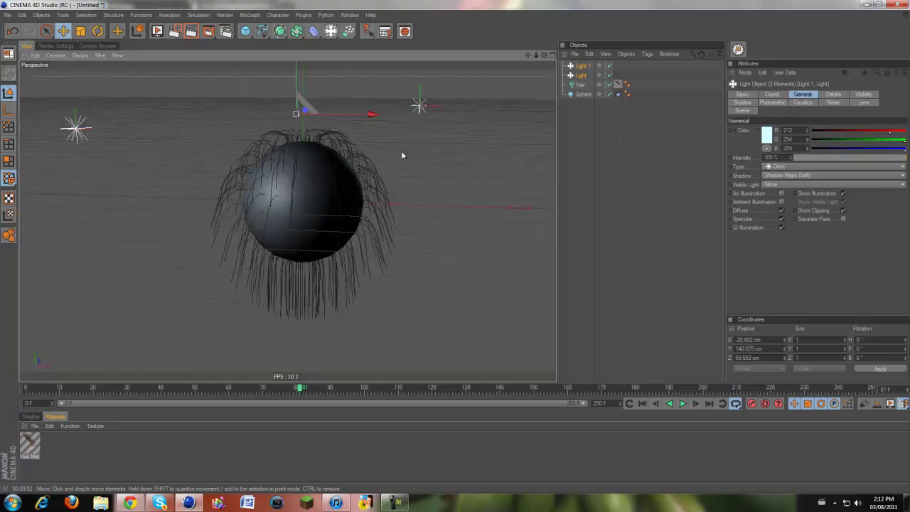
# - Raise Light 1's intensity to 333%
pyautogui.click(418, 107)
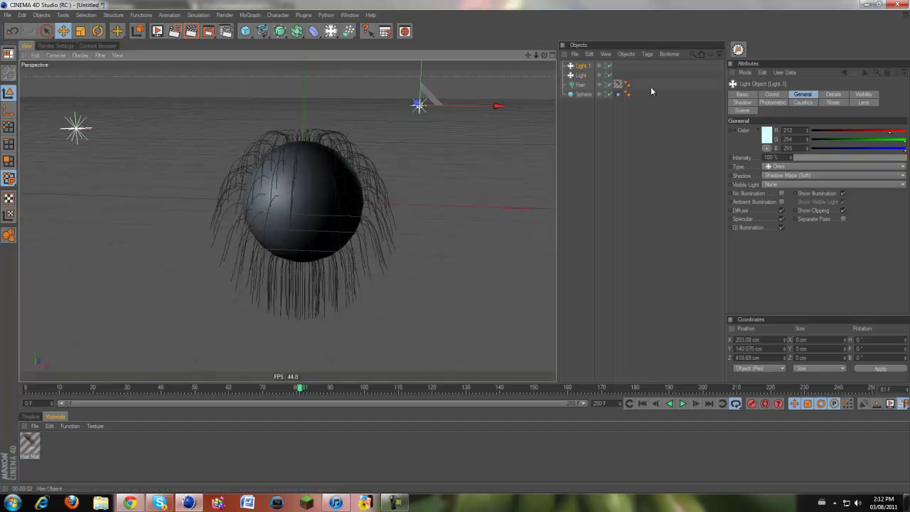
pyautogui.moveTo(790, 157); pyautogui.dragTo(825, 149)
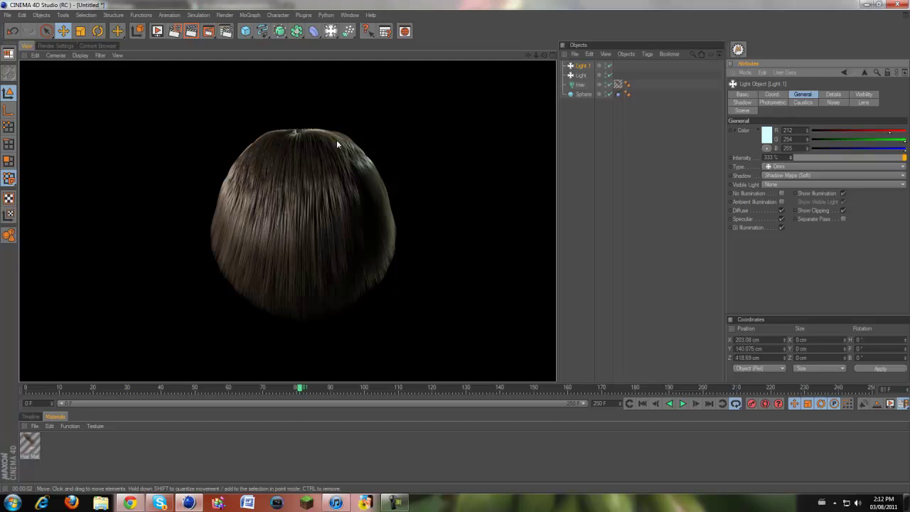
pyautogui.click(387, 216)
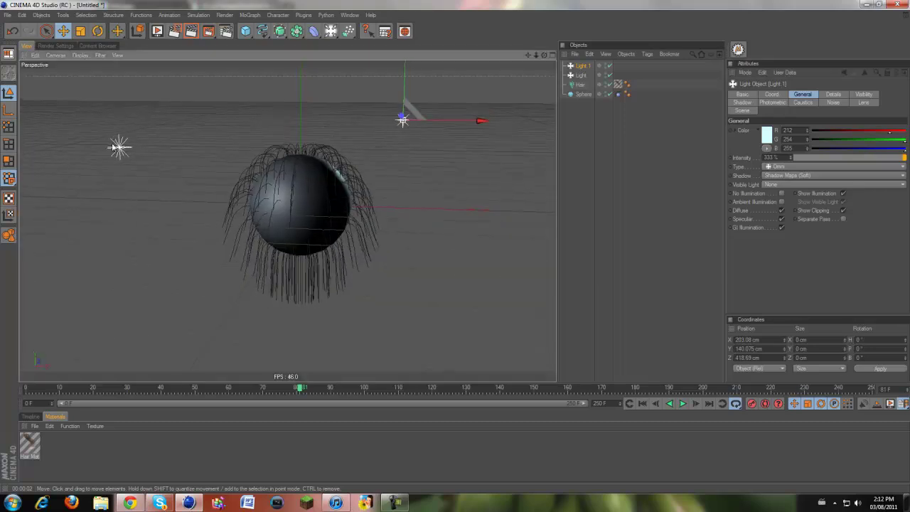
# - Duplicate the left light as Light 2, move it below the sphere, and set 50% intensity
pyautogui.click(122, 150)
pyautogui.click(118, 148)
pyautogui.keyDown('ctrl'); pyautogui.moveTo(162, 152); pyautogui.dragTo(456, 151); pyautogui.keyUp('ctrl')
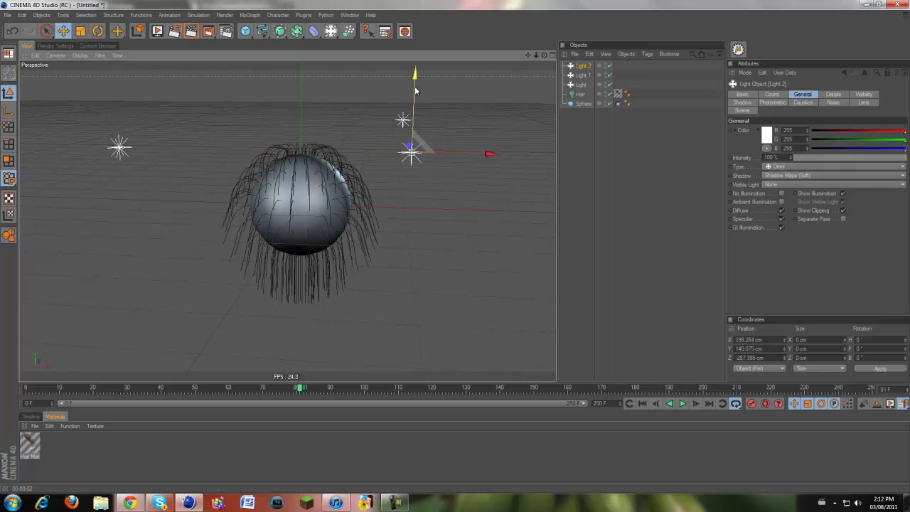
pyautogui.moveTo(415, 91); pyautogui.dragTo(456, 251)
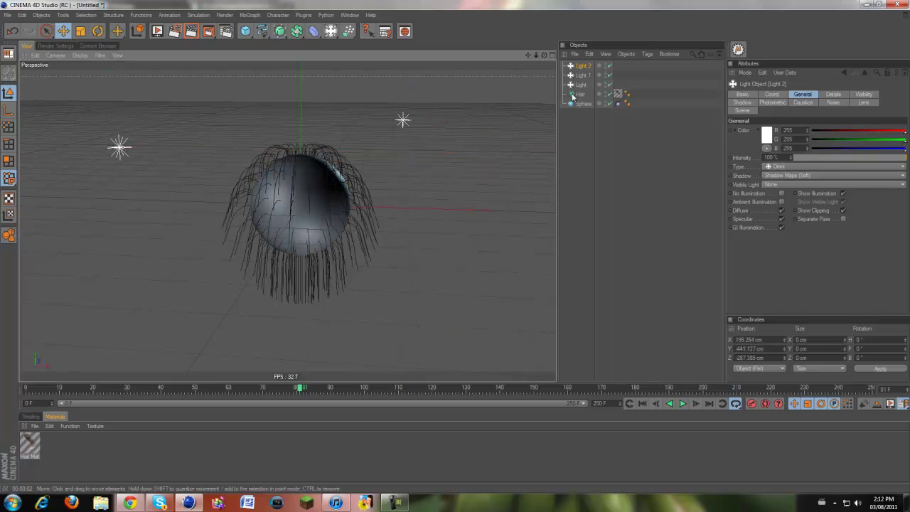
pyautogui.click(785, 157)
pyautogui.write('80')
pyautogui.press('Return')
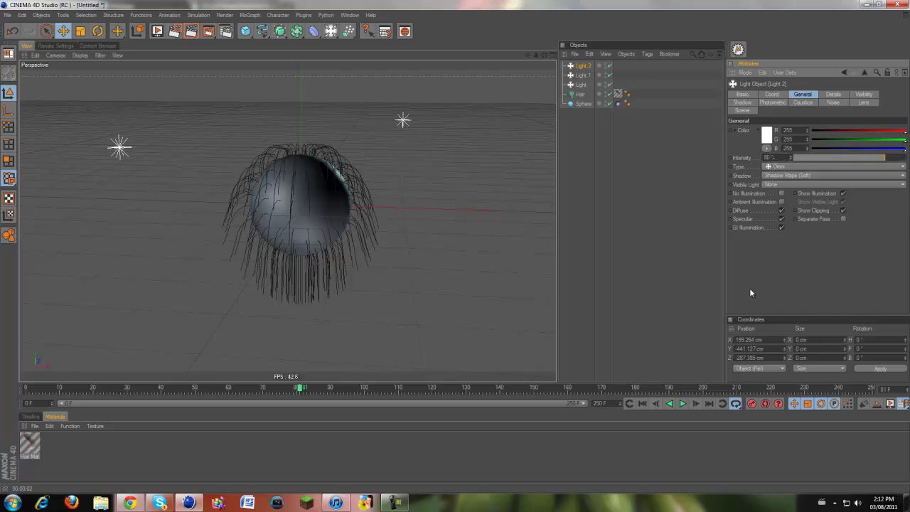
pyautogui.press('Return')
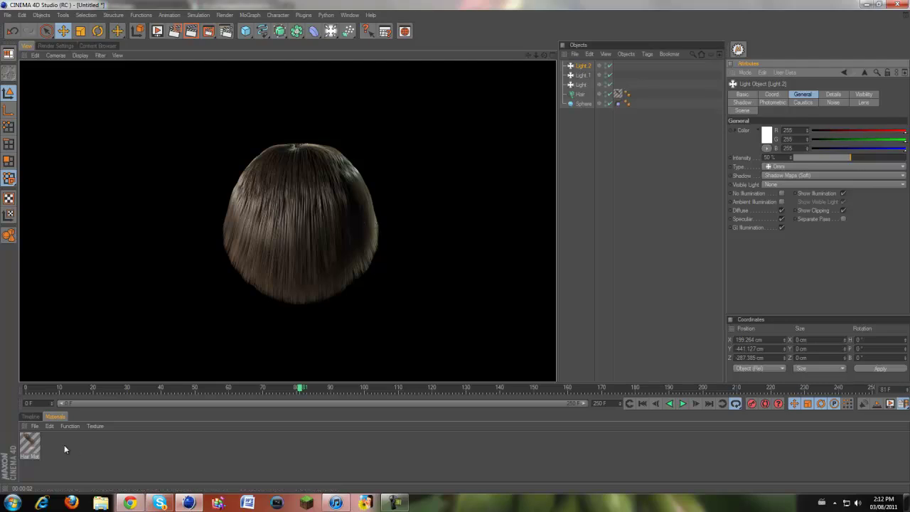
# - Open Hair Mat and set both Color gradient knots to orange
pyautogui.doubleClick(28, 443)
pyautogui.moveTo(261, 66); pyautogui.dragTo(522, 109)
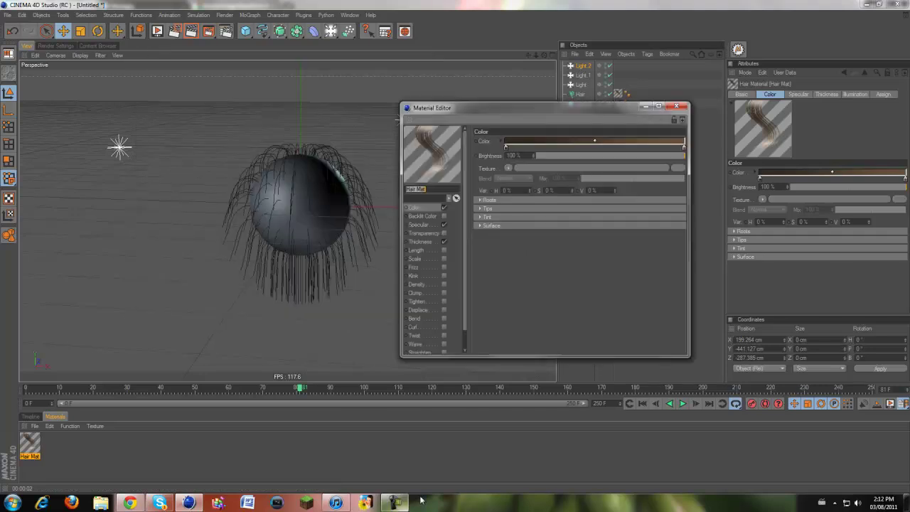
pyautogui.click(396, 503)
pyautogui.click(503, 262)
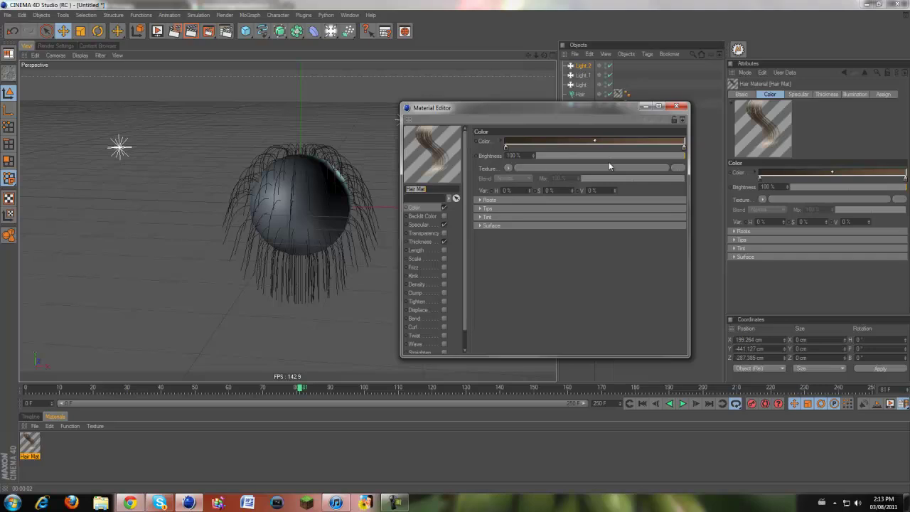
pyautogui.doubleClick(506, 146)
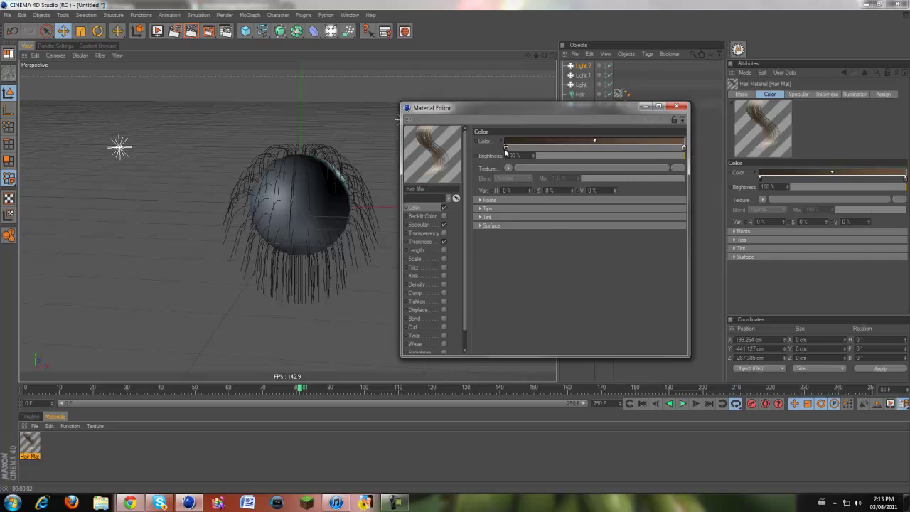
pyautogui.scroll(10, 478, 142)
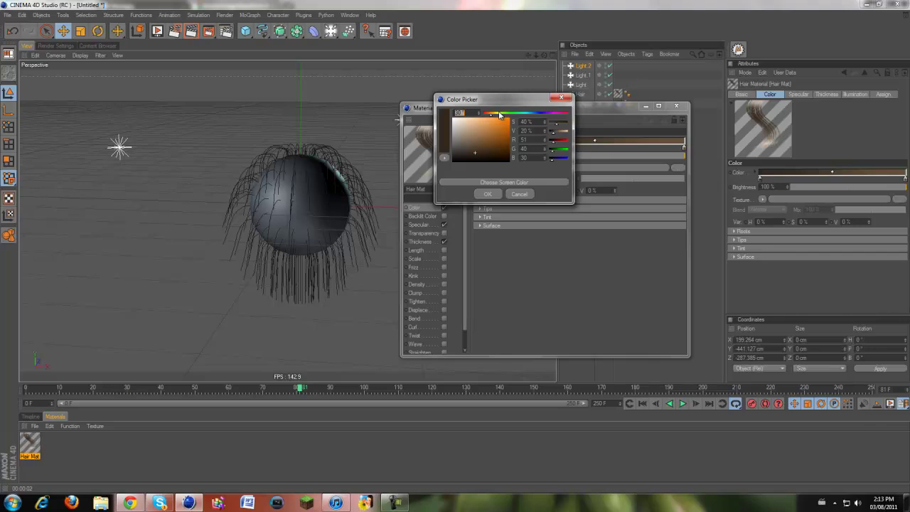
pyautogui.scroll(1, 481, 128)
pyautogui.moveTo(491, 128); pyautogui.dragTo(512, 131)
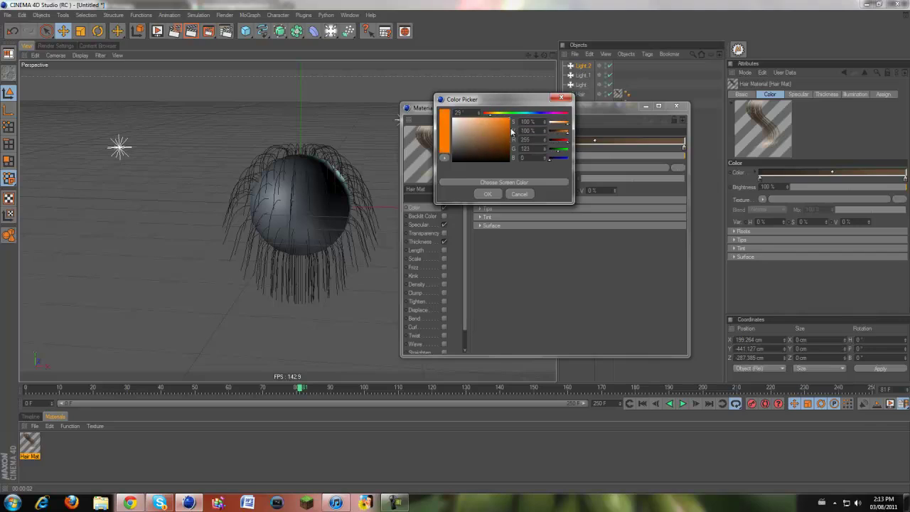
pyautogui.click(488, 195)
pyautogui.doubleClick(683, 147)
pyautogui.moveTo(662, 139); pyautogui.dragTo(669, 116)
pyautogui.click(669, 192)
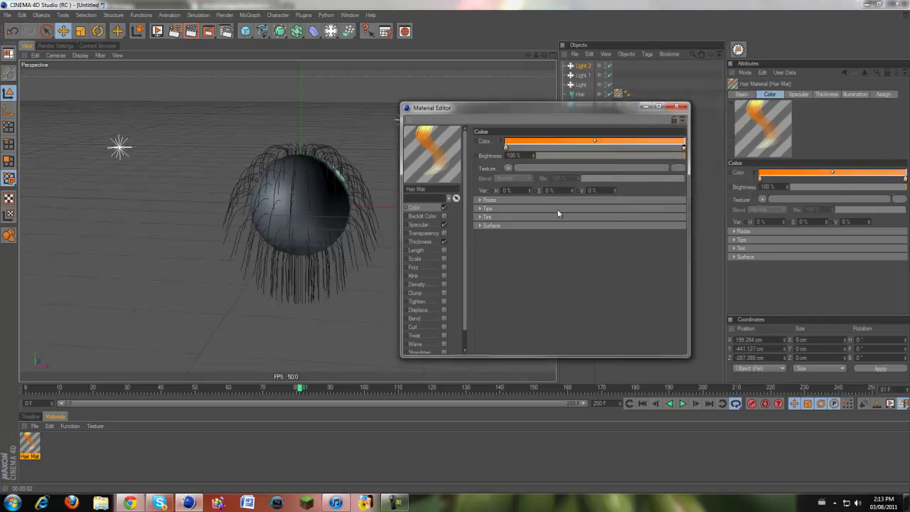
# - Lower the primary Specular strength to about 39%
pyautogui.click(419, 225)
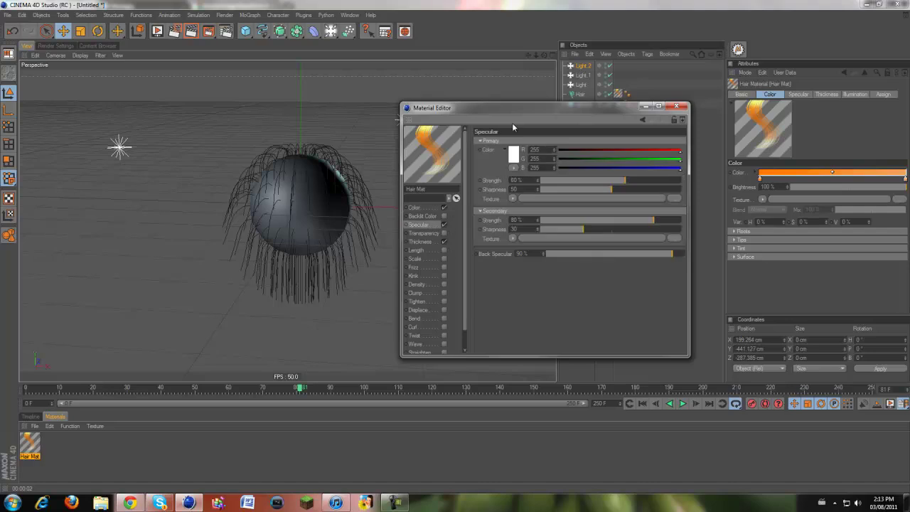
pyautogui.moveTo(602, 185)
pyautogui.mouseDown()
pyautogui.moveTo(589, 179)
pyautogui.moveTo(604, 192)
pyautogui.moveTo(593, 191)
pyautogui.mouseUp()
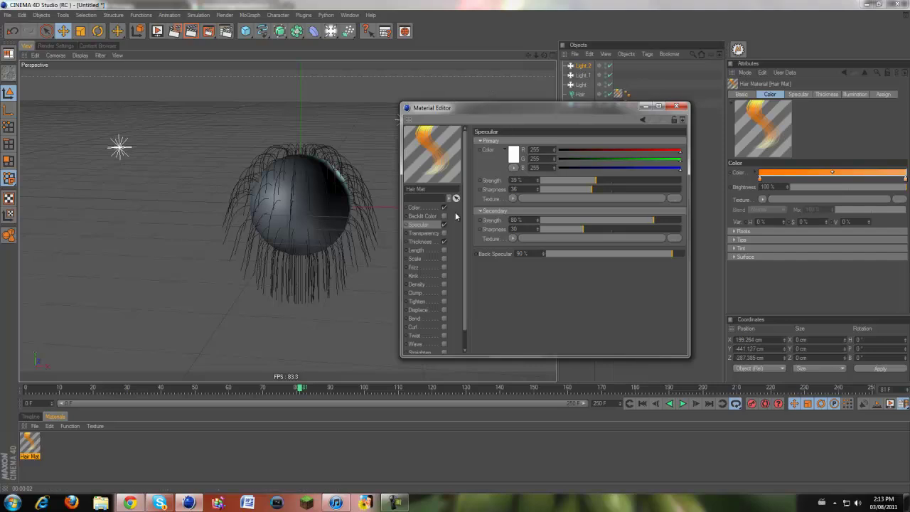
pyautogui.click(424, 241)
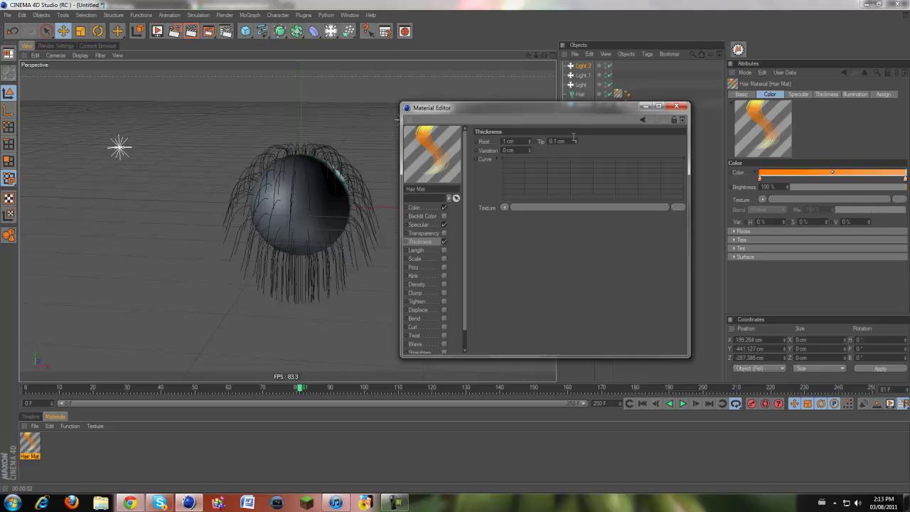
# - Try different Root and Tip thickness values and reshape points on the thickness curve
pyautogui.doubleClick(511, 140)
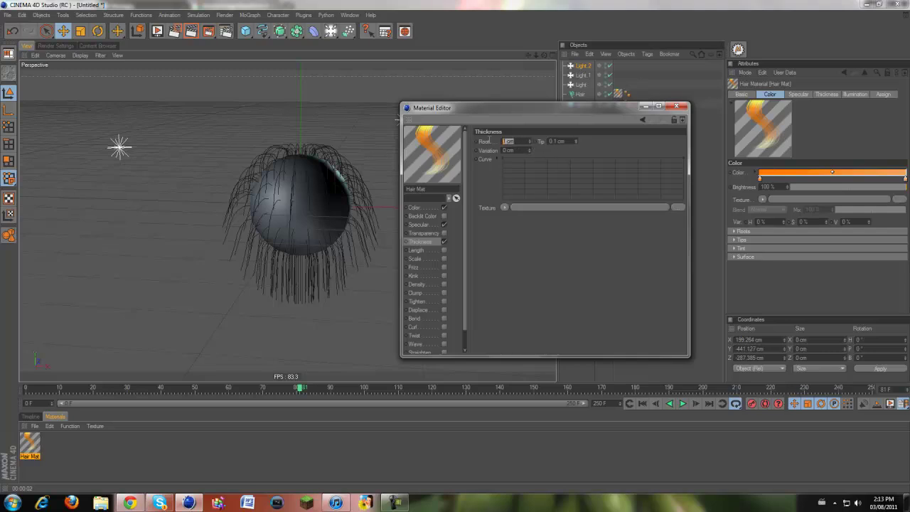
pyautogui.doubleClick(564, 142)
pyautogui.click(546, 146)
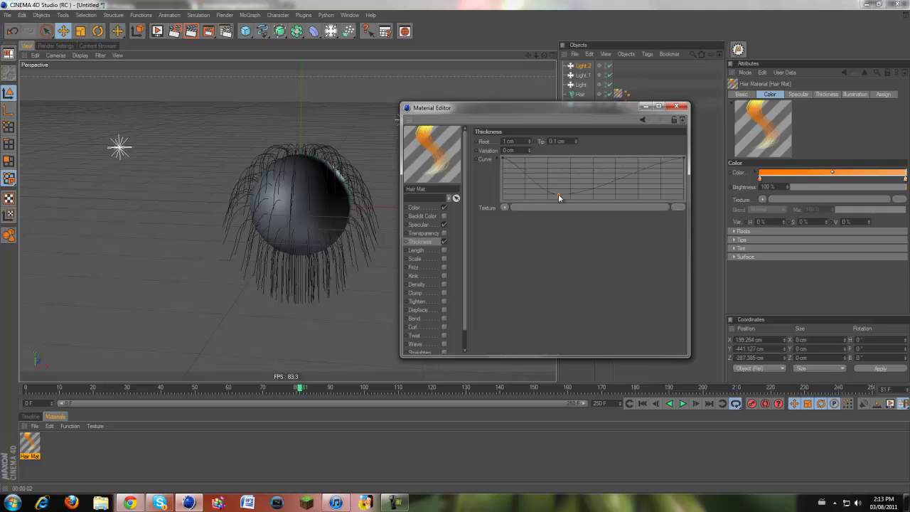
pyautogui.click(595, 198)
pyautogui.moveTo(594, 197); pyautogui.dragTo(593, 171)
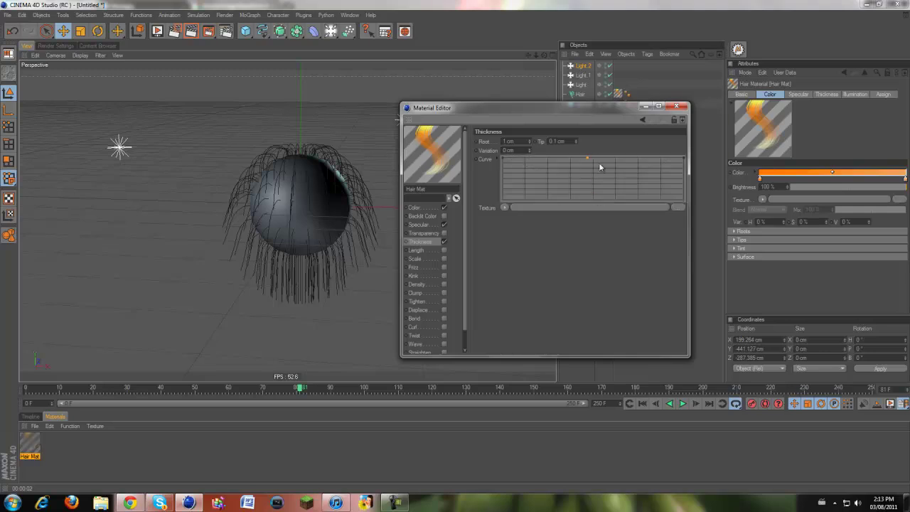
pyautogui.moveTo(684, 159); pyautogui.dragTo(668, 193)
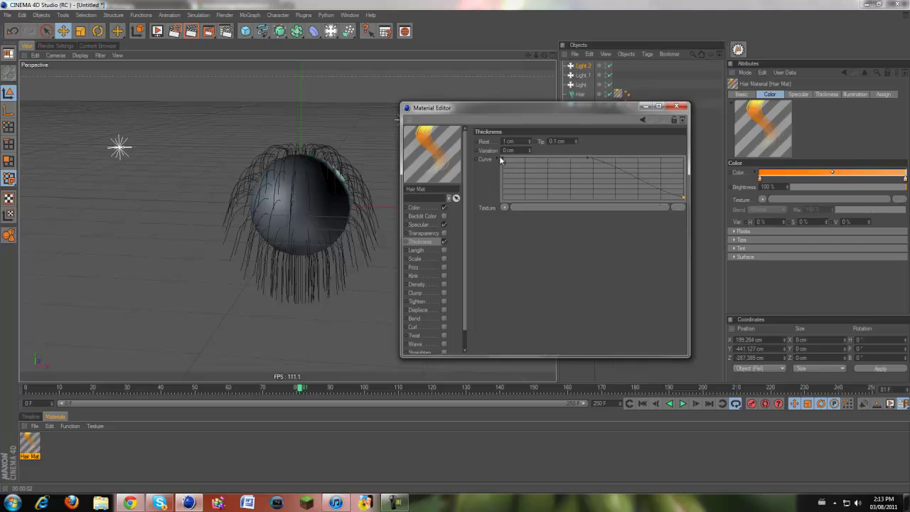
pyautogui.moveTo(501, 158); pyautogui.dragTo(497, 207)
pyautogui.moveTo(503, 202); pyautogui.dragTo(501, 158)
# - Reset the thickness curve to default, trying a 1 cm tip thickness in between
pyautogui.rightClick(483, 161)
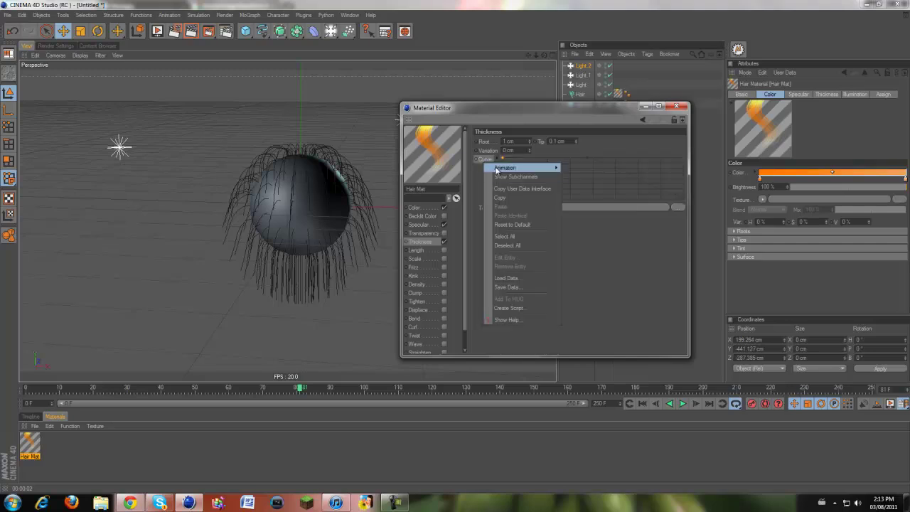
pyautogui.click(482, 159)
pyautogui.rightClick(482, 159)
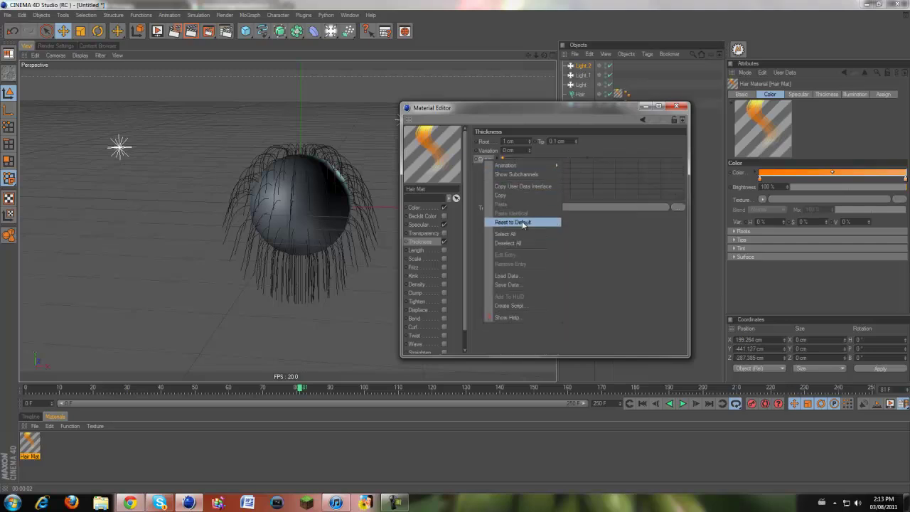
pyautogui.click(524, 221)
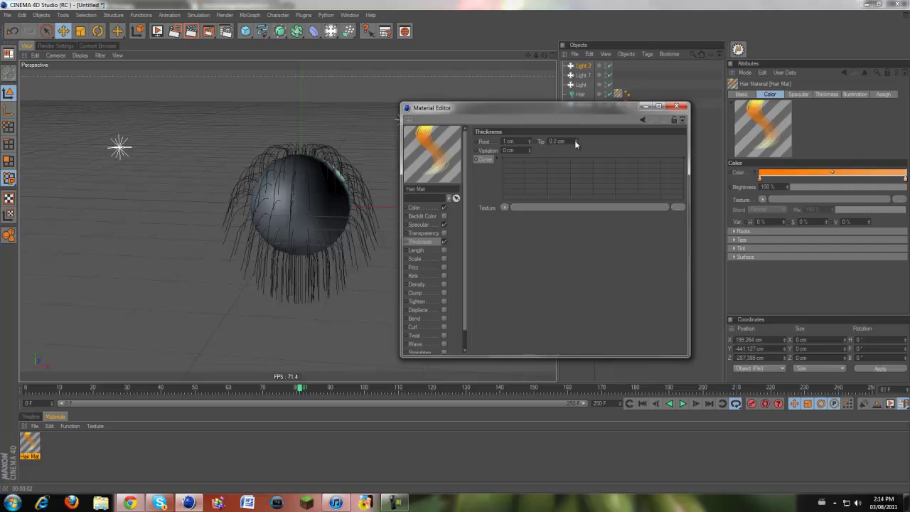
pyautogui.moveTo(575, 140); pyautogui.dragTo(587, 147)
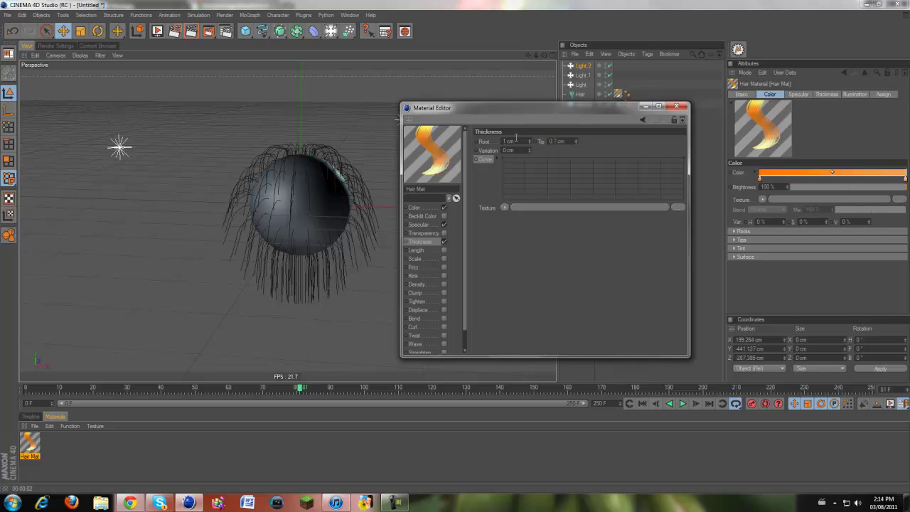
pyautogui.press('Return')
pyautogui.rightClick(491, 162)
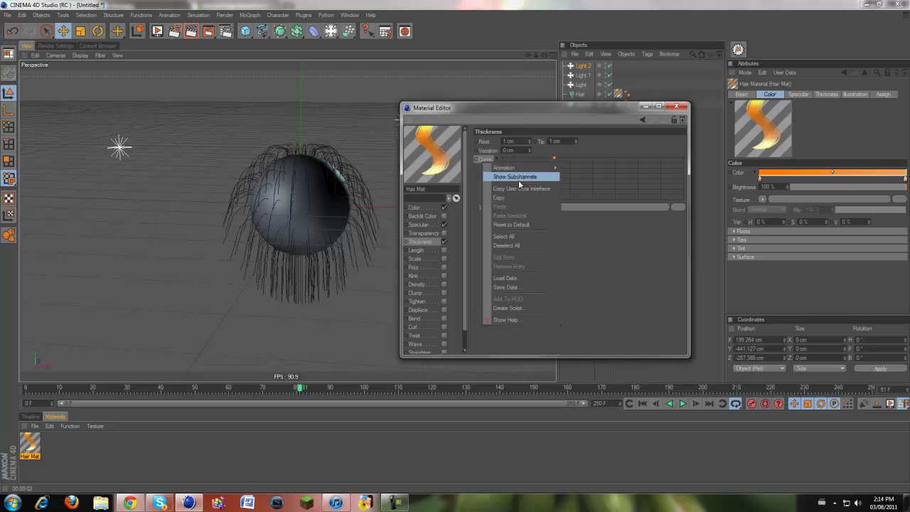
pyautogui.click(521, 225)
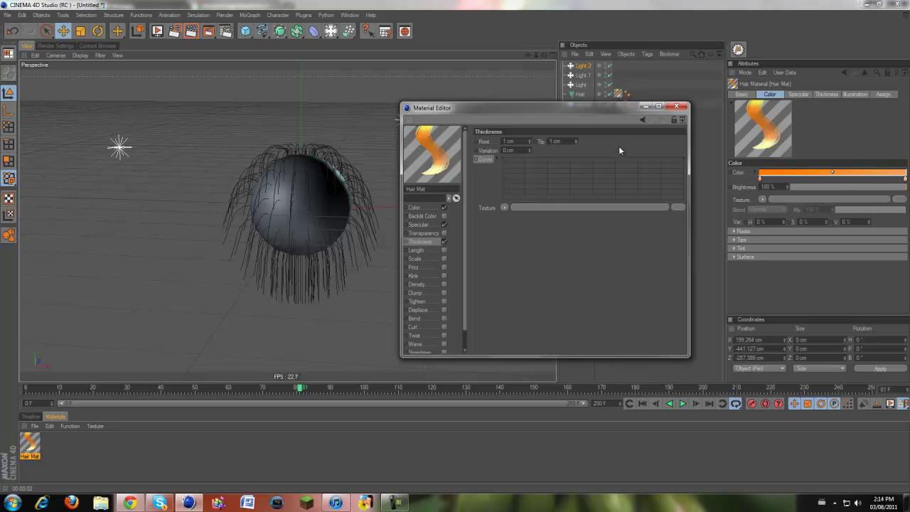
# - Set Hair Mat's tip thickness to 0.5 cm, render the view, and select the Hair object
pyautogui.click(679, 107)
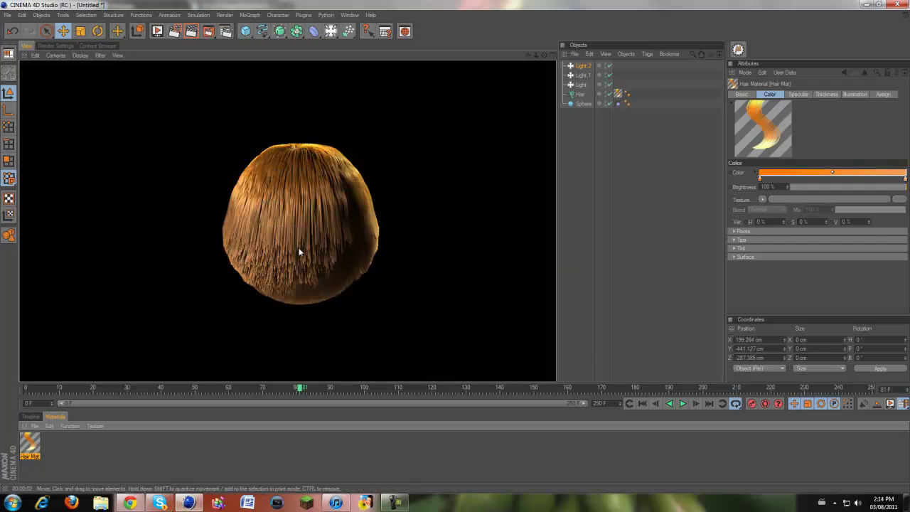
pyautogui.doubleClick(29, 445)
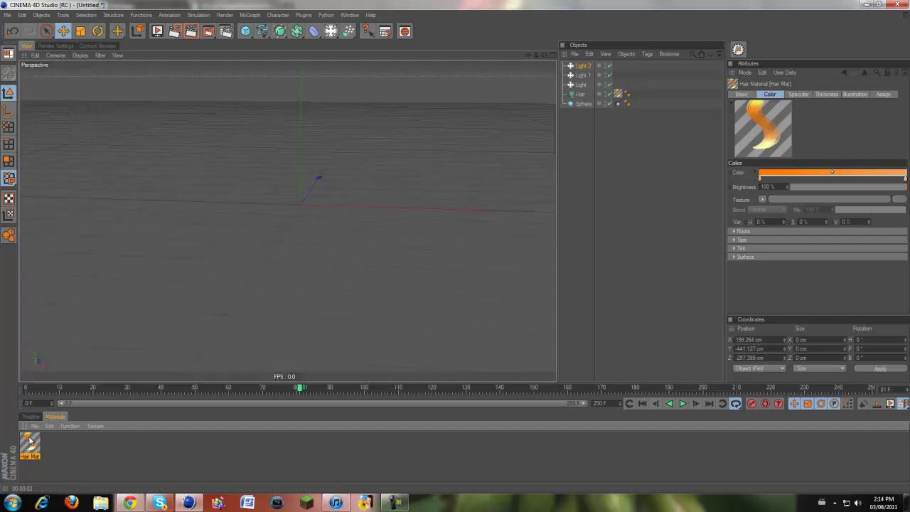
pyautogui.click(306, 98)
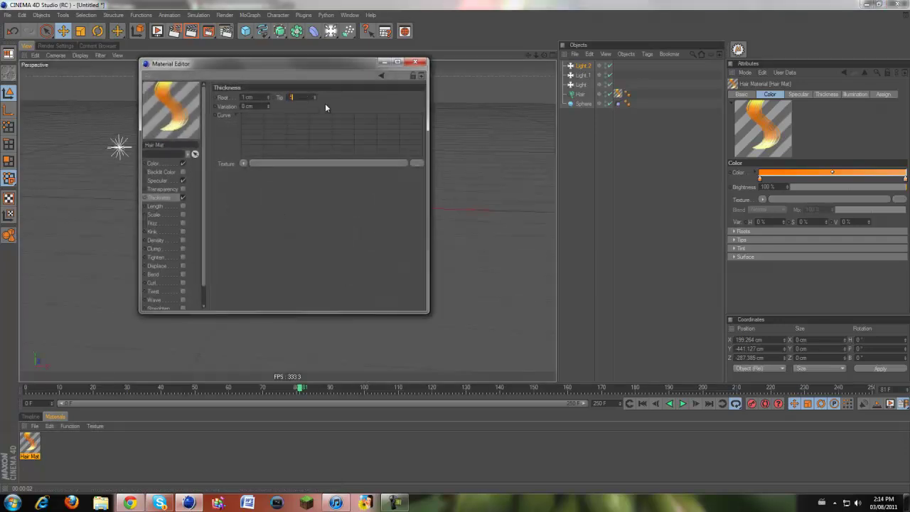
pyautogui.click(415, 62)
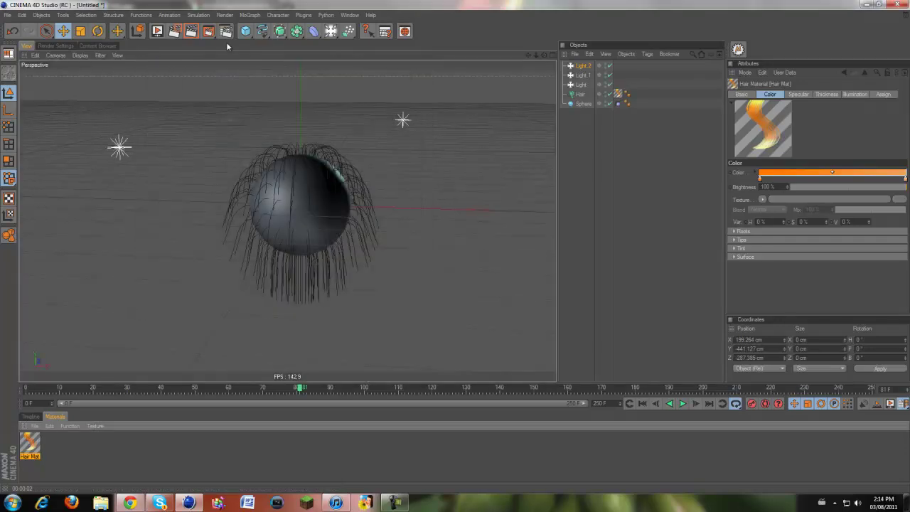
pyautogui.click(188, 34)
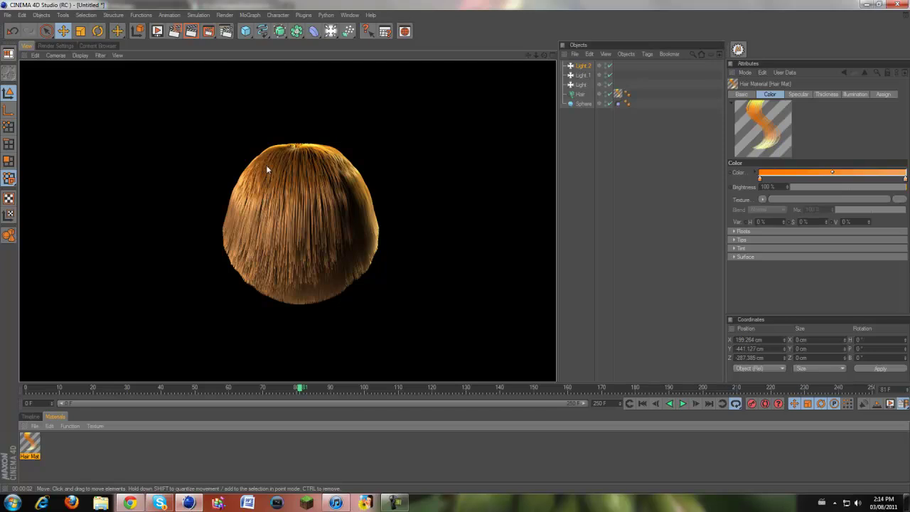
pyautogui.click(581, 94)
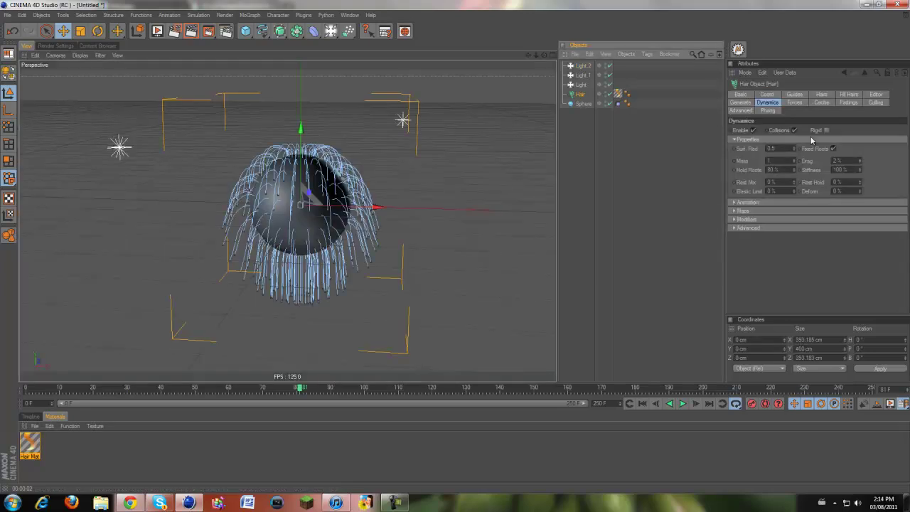
# - Enable Hair Mat's Length channel and reduce the hair length to 60 %
pyautogui.click(822, 93)
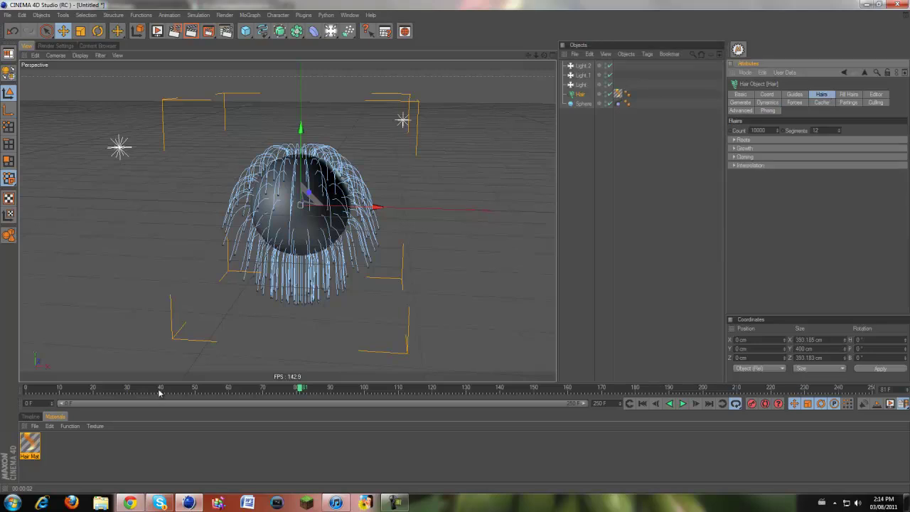
pyautogui.click(30, 445)
pyautogui.doubleClick(29, 444)
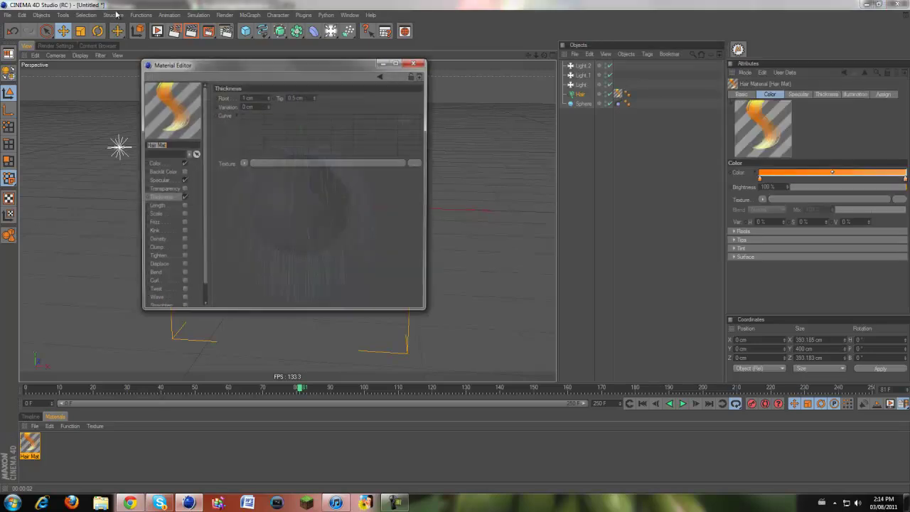
pyautogui.click(171, 206)
pyautogui.click(182, 205)
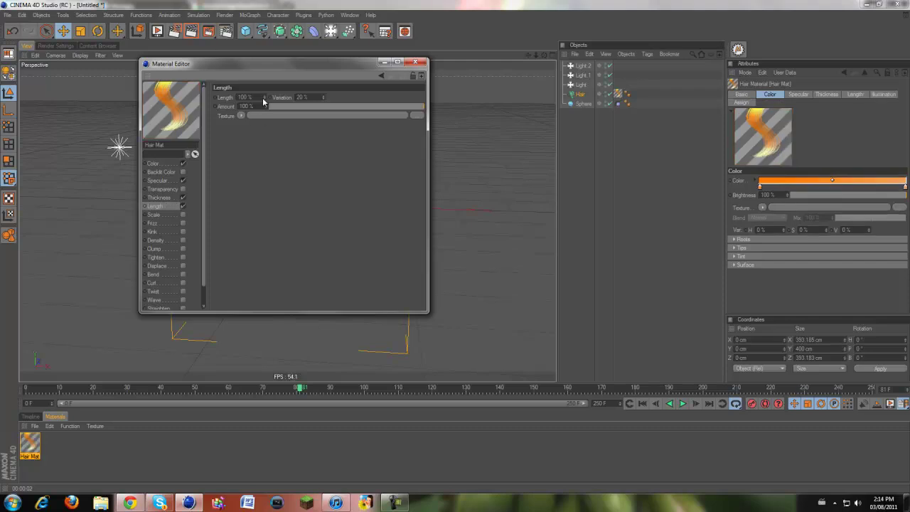
pyautogui.moveTo(264, 98); pyautogui.dragTo(282, 147)
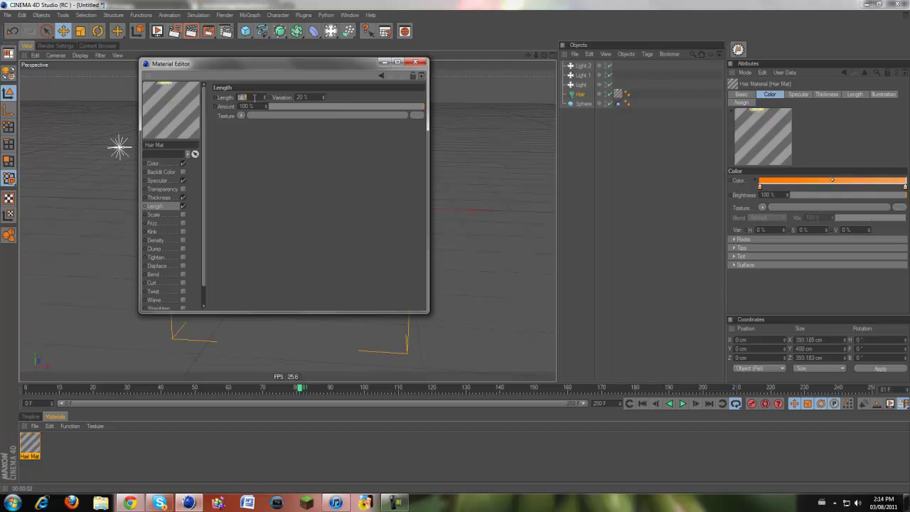
pyautogui.write('60')
pyautogui.press('Return')
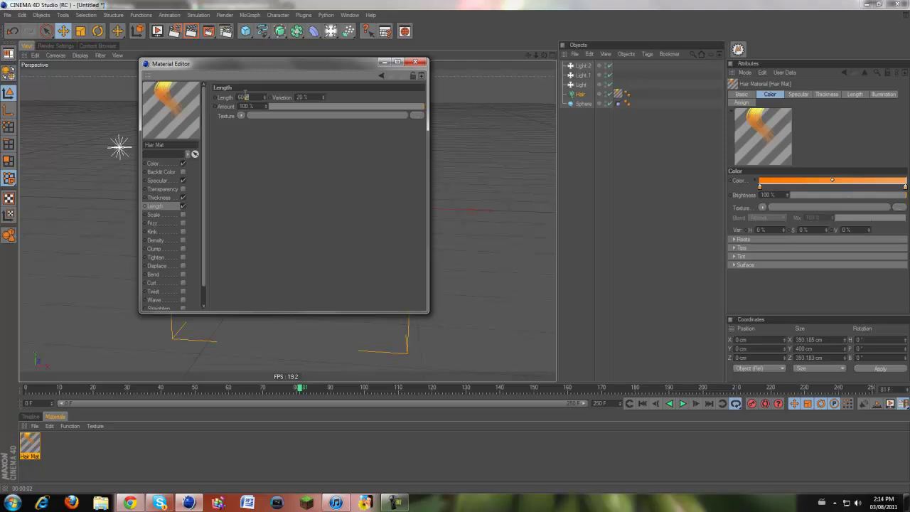
# - Try 75 % hair length, then settle on 50 % and orbit to inspect the hair
pyautogui.doubleClick(244, 96)
pyautogui.write('75')
pyautogui.press('Return')
pyautogui.click(415, 61)
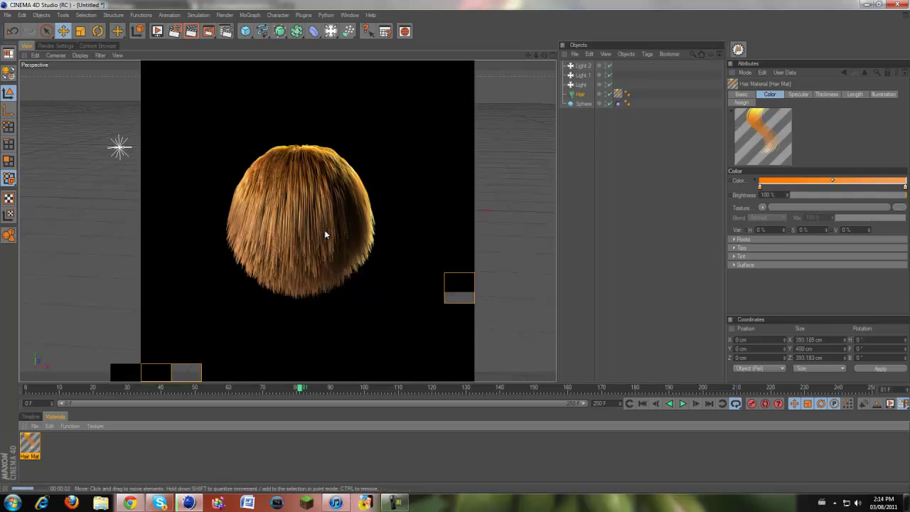
pyautogui.doubleClick(30, 445)
pyautogui.moveTo(265, 97); pyautogui.dragTo(265, 93)
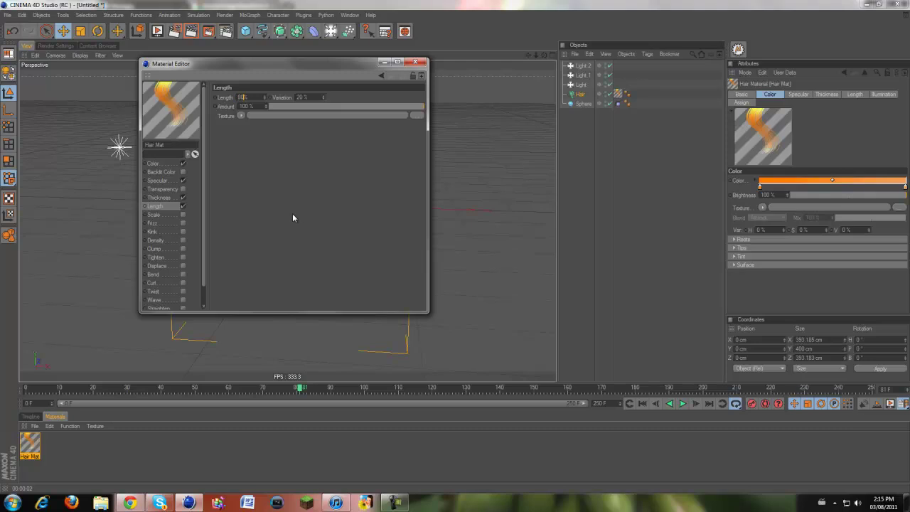
pyautogui.doubleClick(243, 96)
pyautogui.write('50')
pyautogui.press('Return')
pyautogui.click(416, 62)
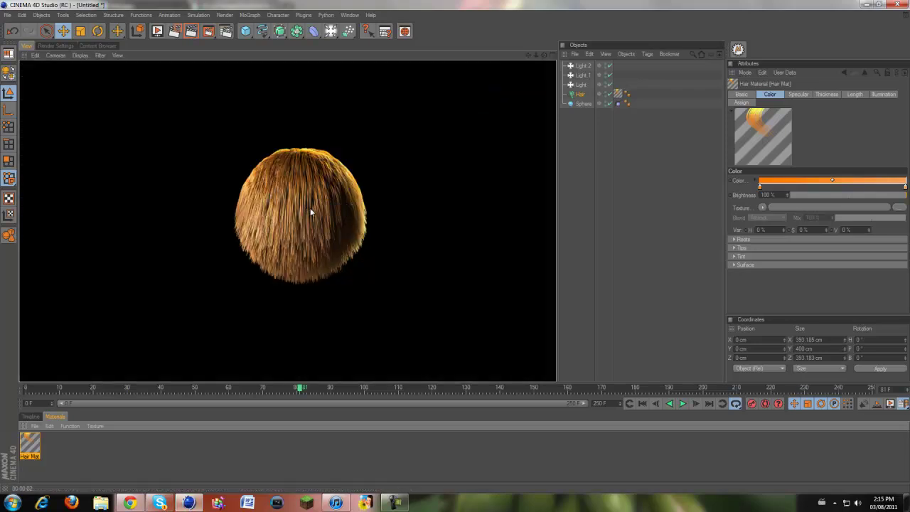
pyautogui.scroll(3, 352, 238)
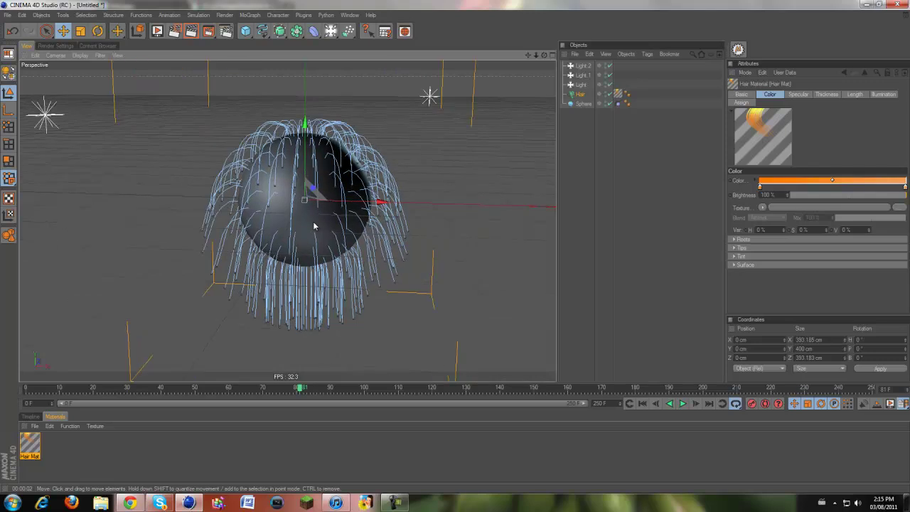
pyautogui.moveTo(529, 54)
pyautogui.mouseDown()
pyautogui.moveTo(517, 64)
pyautogui.moveTo(532, 65)
pyautogui.mouseUp()
# - Enable the Frizz channel on Hair Mat and render a preview
pyautogui.doubleClick(40, 444)
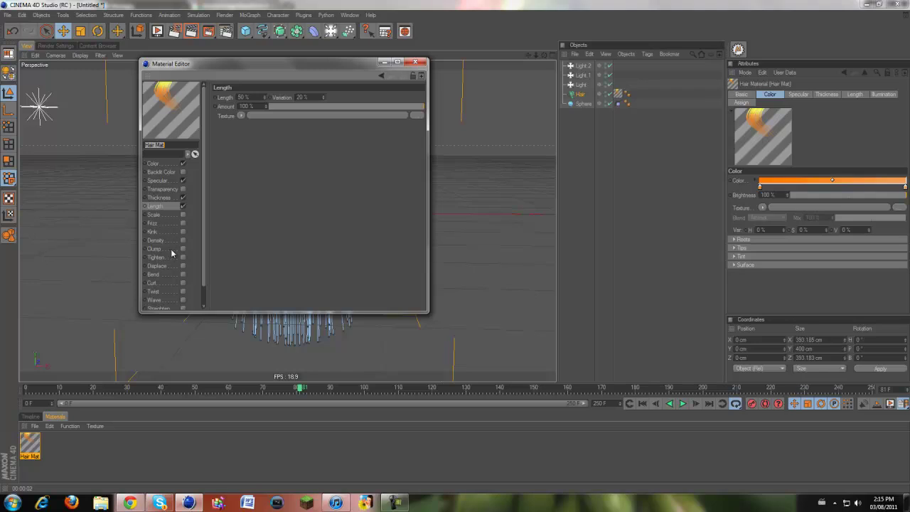
pyautogui.click(158, 223)
pyautogui.click(155, 249)
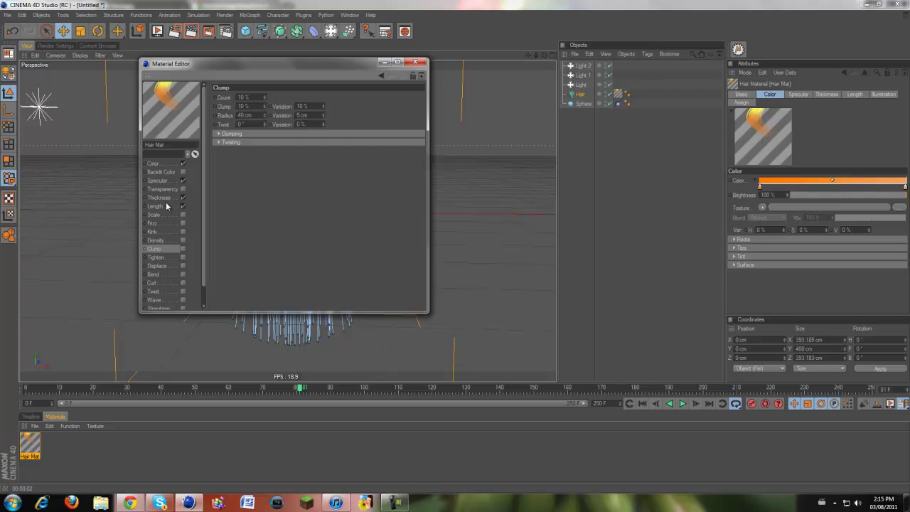
pyautogui.click(153, 223)
pyautogui.click(183, 224)
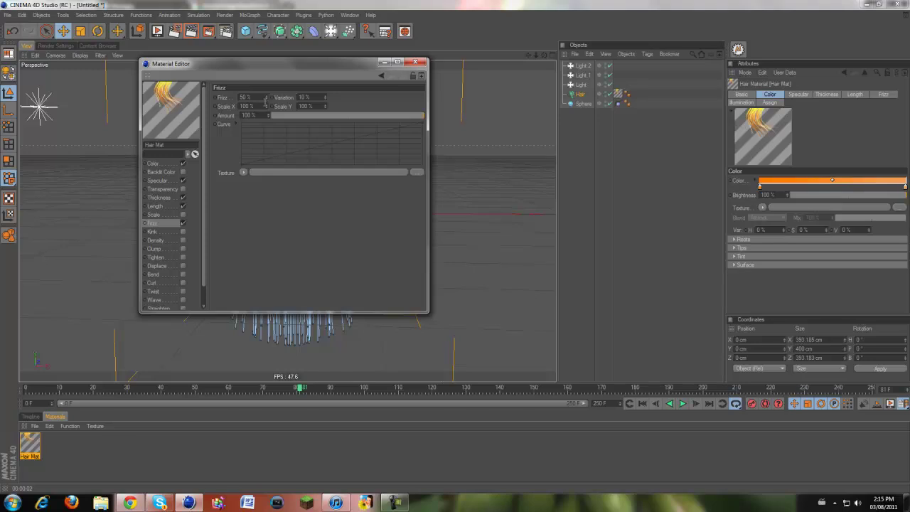
pyautogui.click(415, 62)
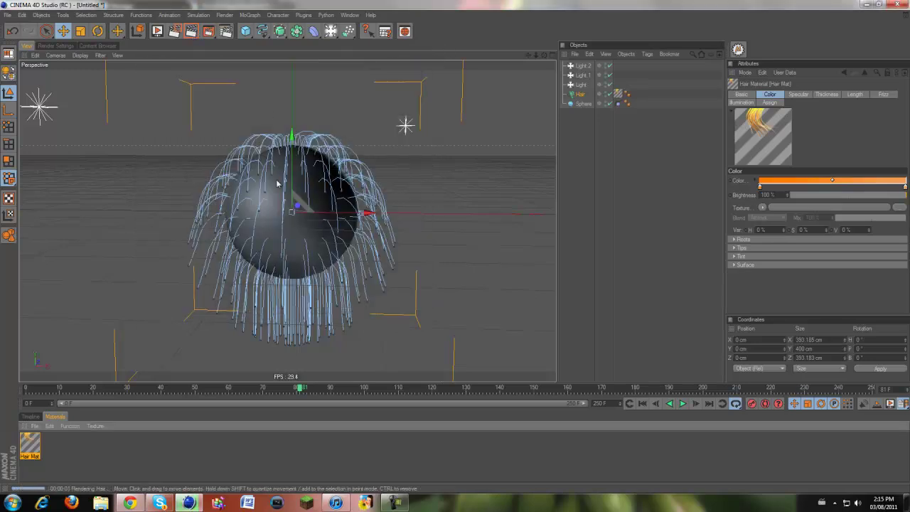
pyautogui.hotkey('ctrl', 'r')
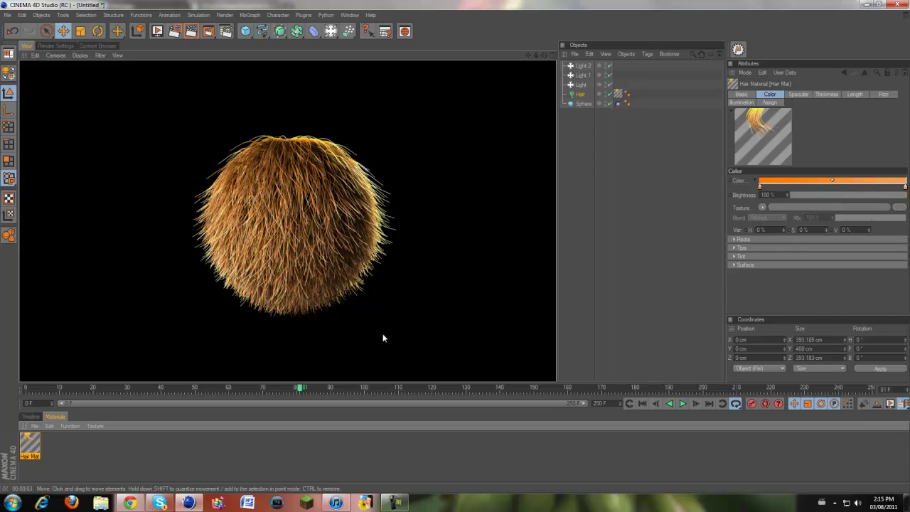
# - Raise Frizz to 100 % and render the frizzy hair ball
pyautogui.doubleClick(27, 442)
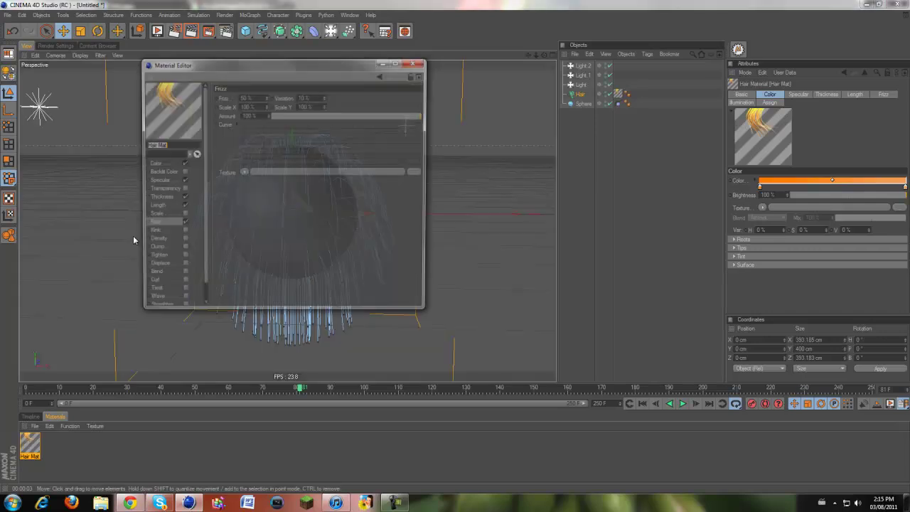
pyautogui.doubleClick(258, 97)
pyautogui.write('1')
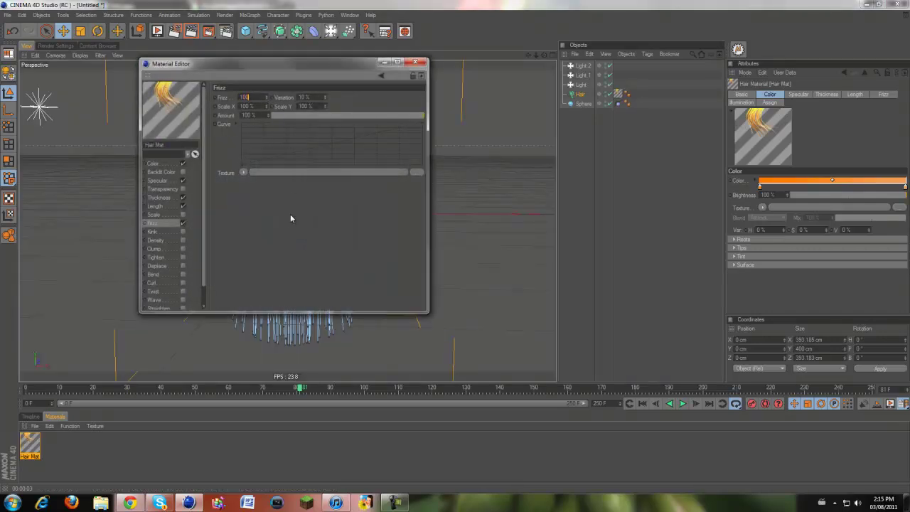
pyautogui.write('00')
pyautogui.click(416, 62)
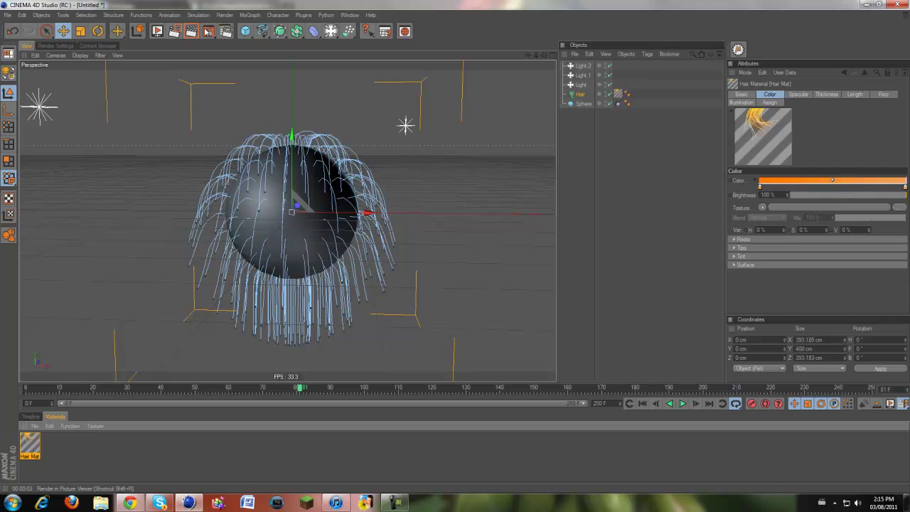
pyautogui.click(191, 31)
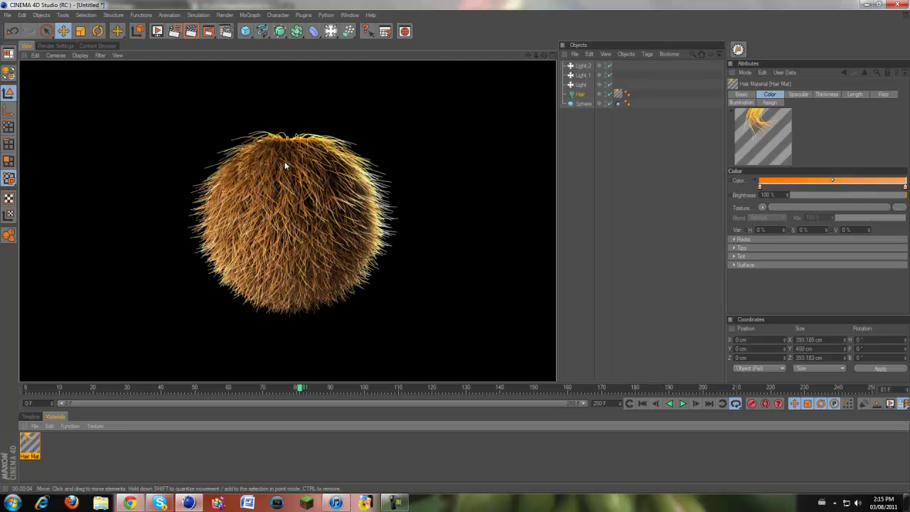
pyautogui.doubleClick(37, 449)
# - Swap Frizz for the Kink channel on Hair Mat, with Kink set to 75 %
pyautogui.click(183, 223)
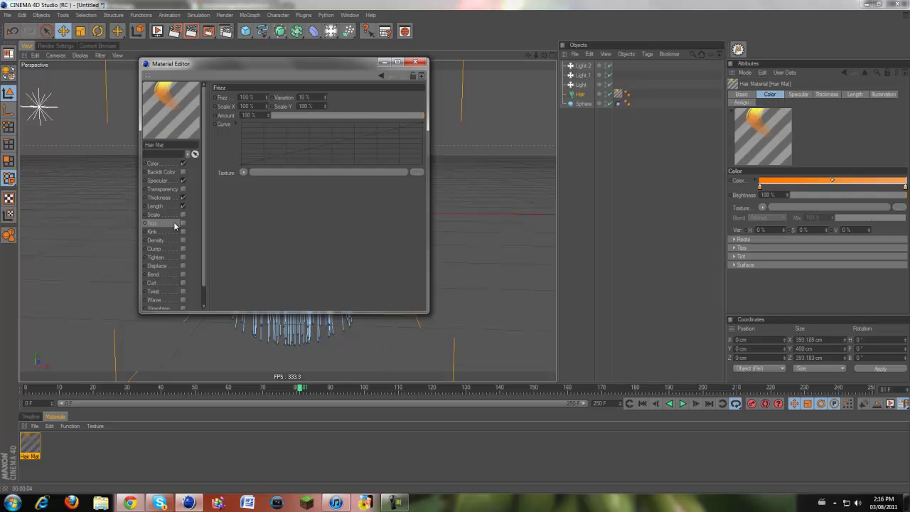
pyautogui.click(182, 231)
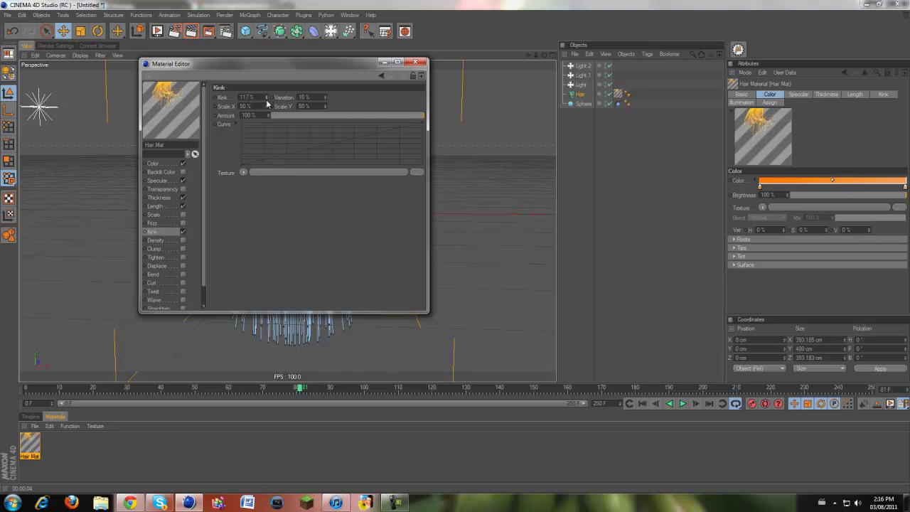
pyautogui.moveTo(265, 101); pyautogui.dragTo(266, 107)
pyautogui.write('75')
pyautogui.press('Return')
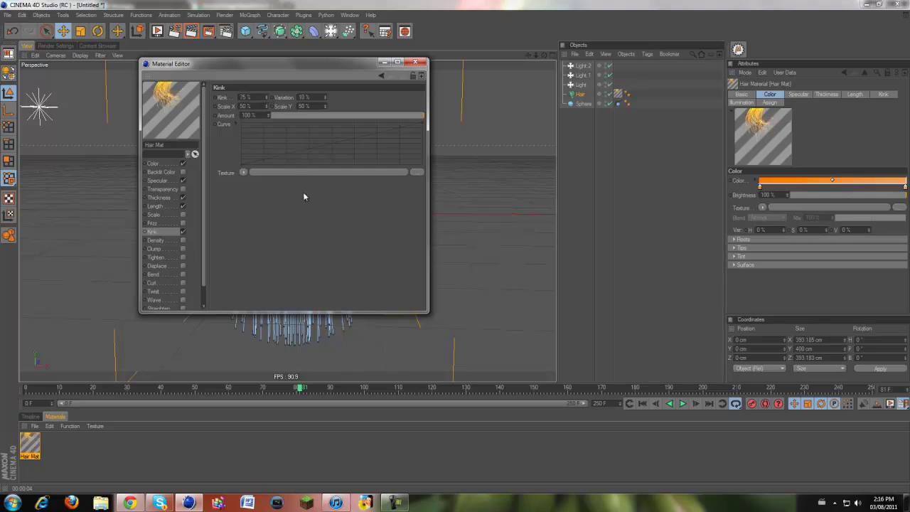
pyautogui.click(416, 61)
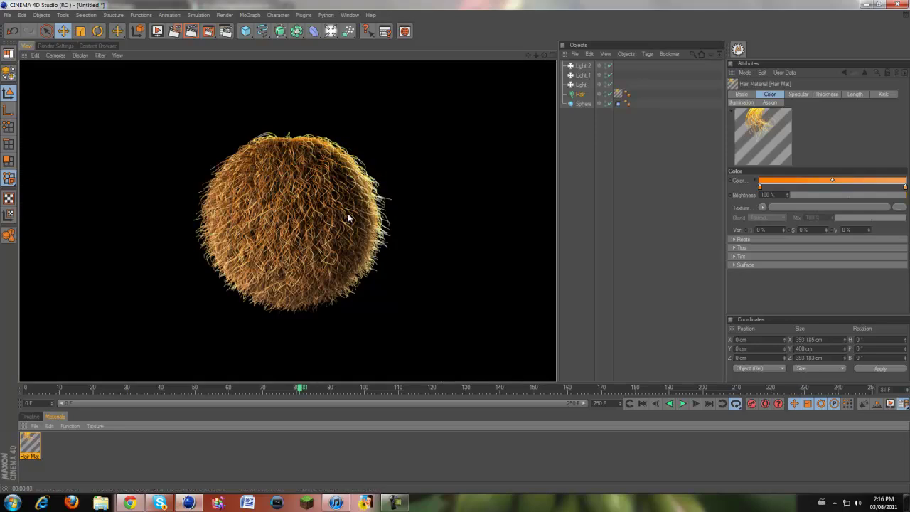
pyautogui.doubleClick(31, 443)
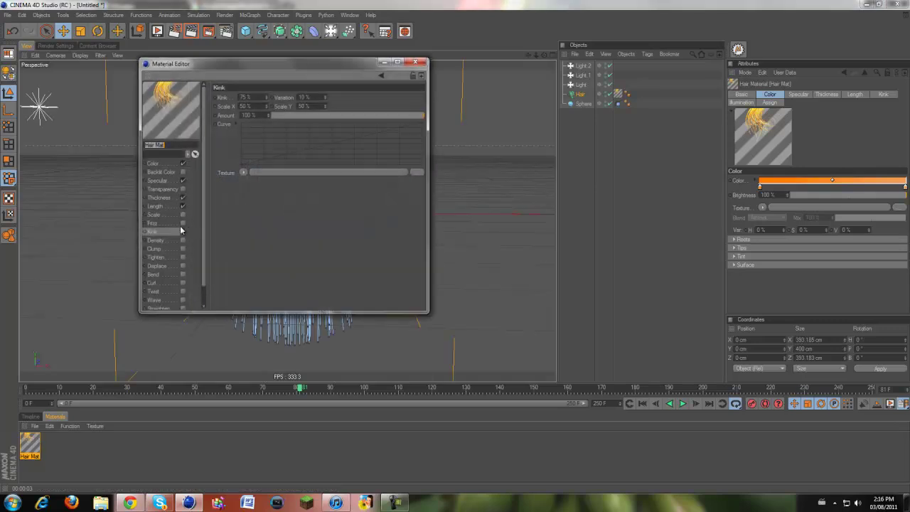
pyautogui.click(182, 231)
# - Switch Hair Mat from Kink to the Clump channel, briefly trying Tighten and turning it off
pyautogui.click(183, 232)
pyautogui.click(183, 249)
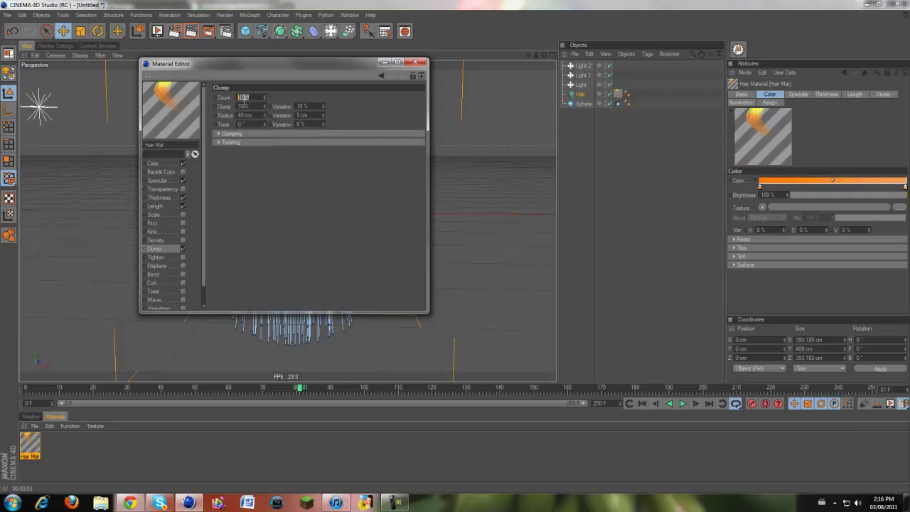
pyautogui.write('70')
pyautogui.click(416, 62)
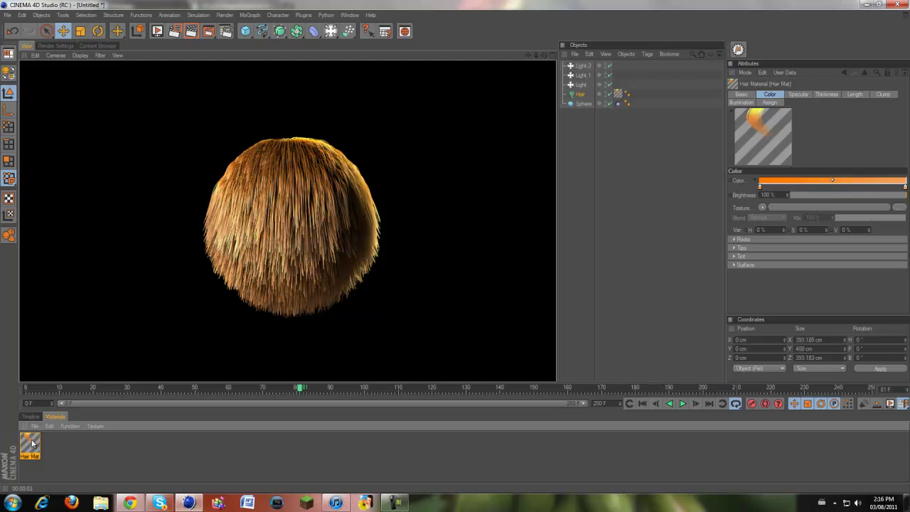
pyautogui.doubleClick(31, 445)
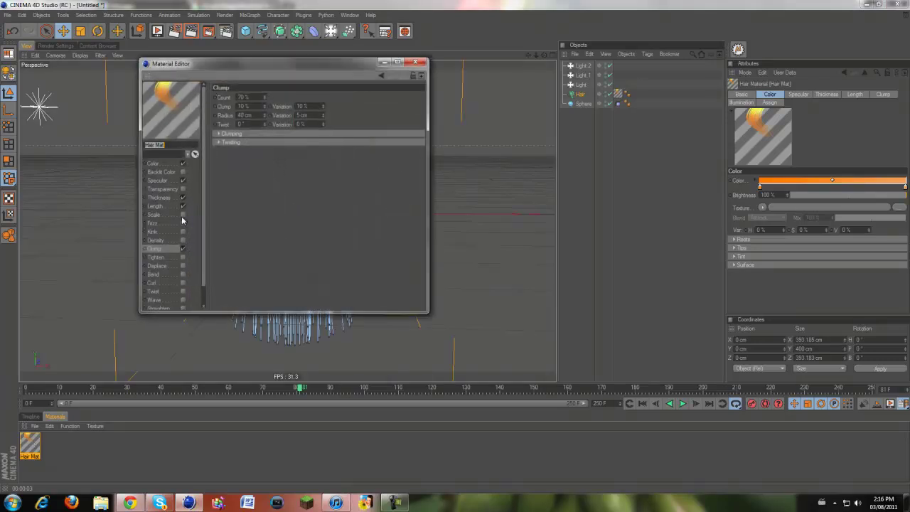
pyautogui.click(173, 256)
pyautogui.click(183, 256)
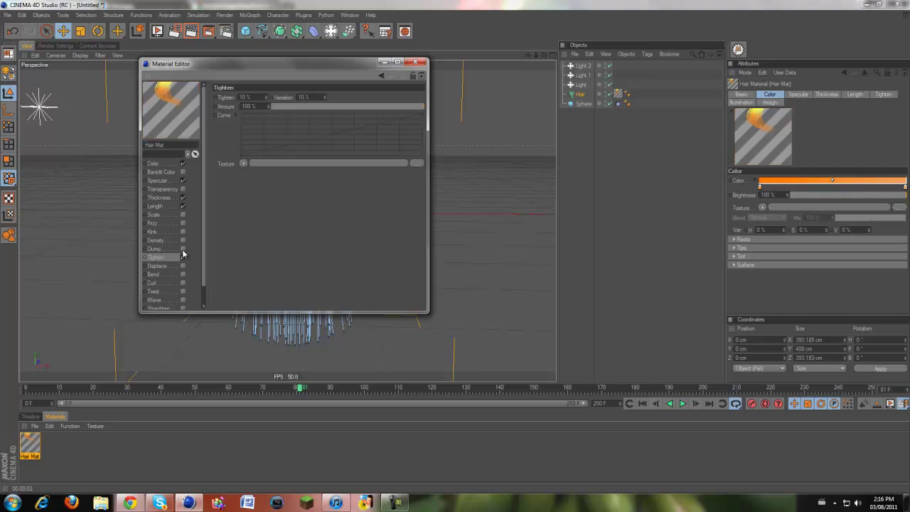
pyautogui.click(183, 257)
pyautogui.click(182, 249)
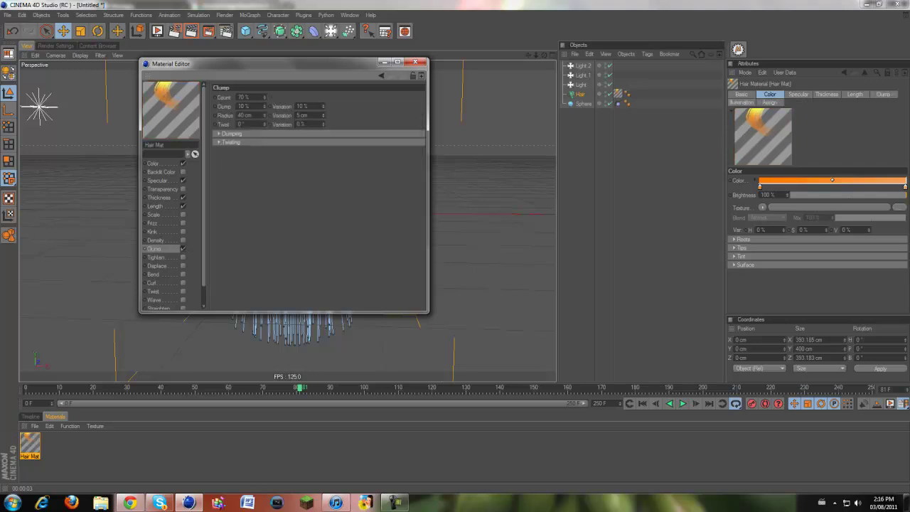
# - Set Clump to 85 %, clump Radius to 20 cm and Twist to 57°
pyautogui.click(245, 97)
pyautogui.click(245, 106)
pyautogui.write('70')
pyautogui.press('Return')
pyautogui.click(250, 106)
pyautogui.write('0')
pyautogui.write('85')
pyautogui.press('Return')
pyautogui.write('20')
pyautogui.press('Return')
pyautogui.moveTo(265, 125); pyautogui.dragTo(266, 122)
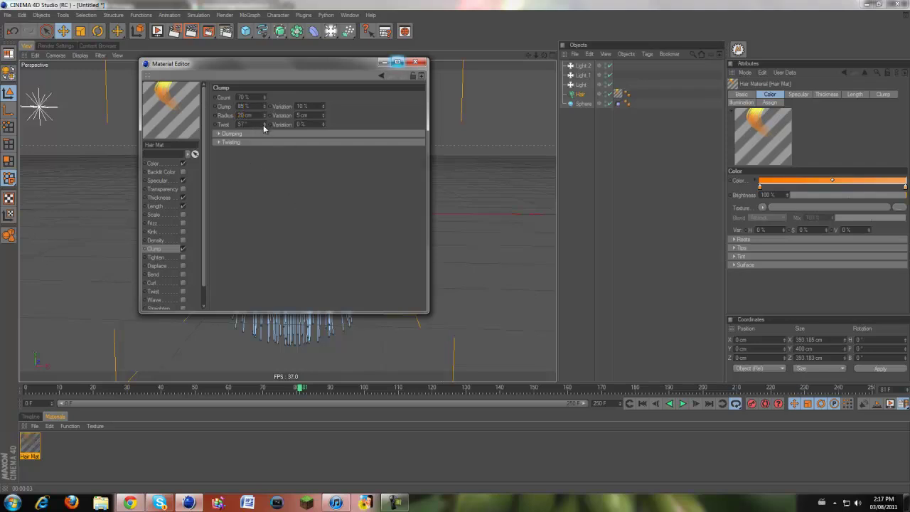
pyautogui.click(415, 62)
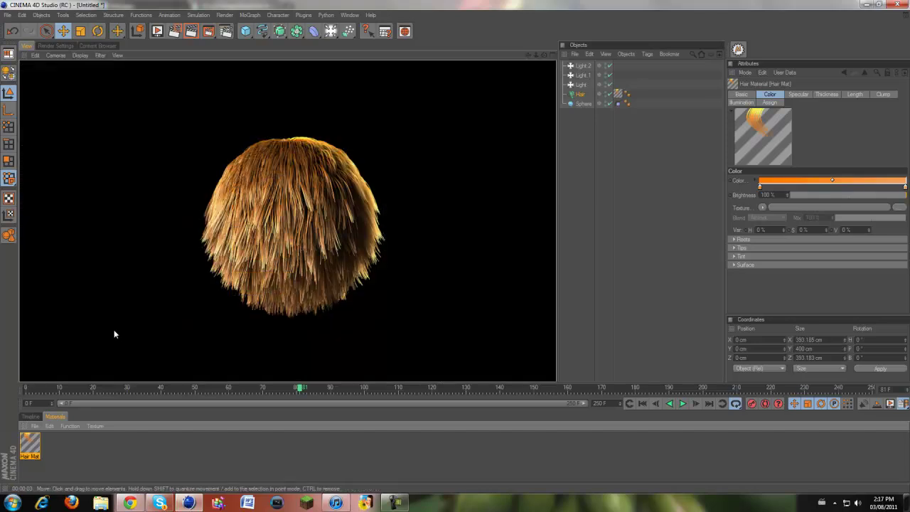
# - Raise the Clump amount through 80 % to 90 %
pyautogui.doubleClick(30, 448)
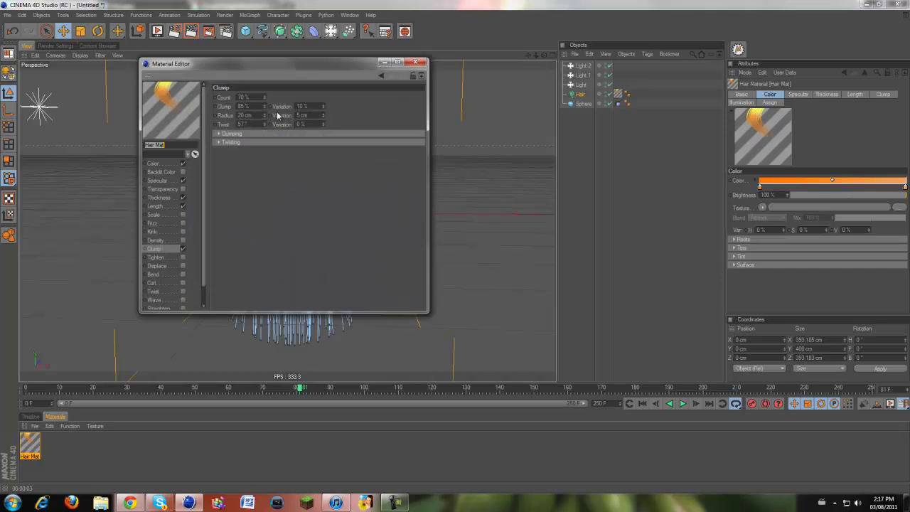
pyautogui.click(243, 105)
pyautogui.write('80')
pyautogui.press('Return')
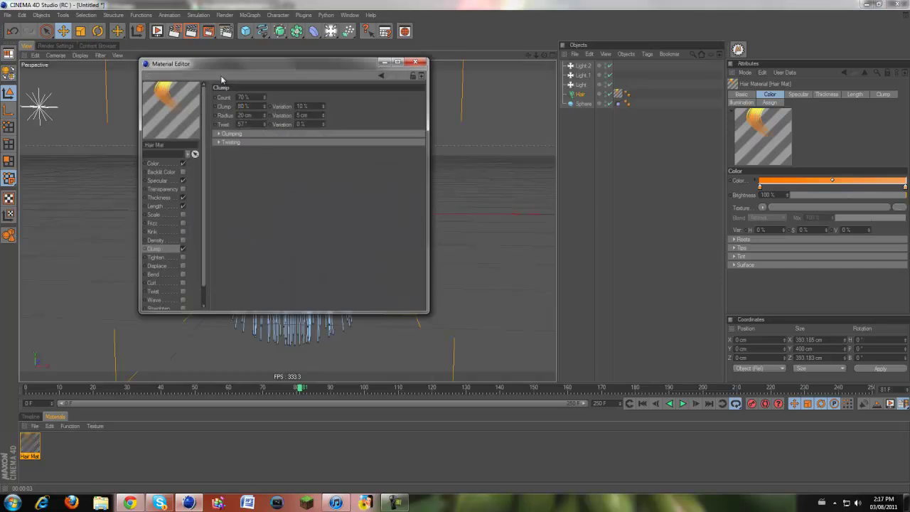
pyautogui.click(244, 106)
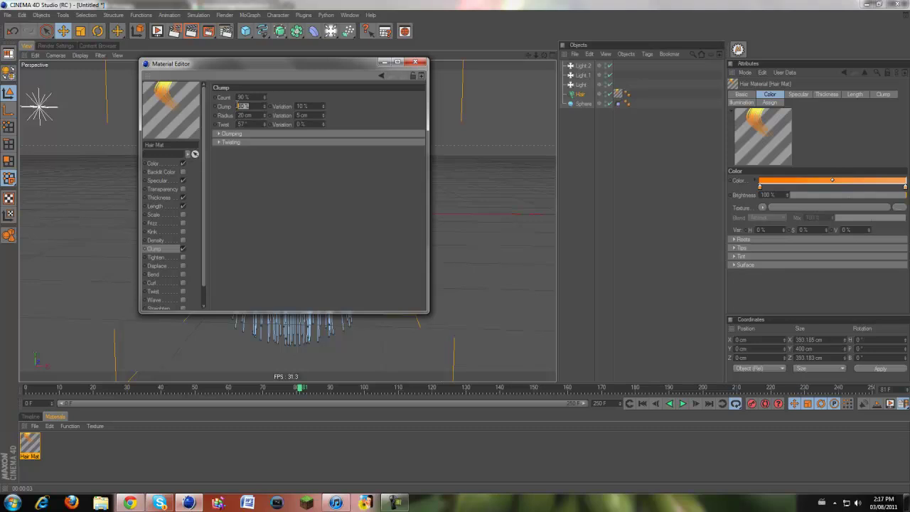
pyautogui.write('90')
pyautogui.press('Return')
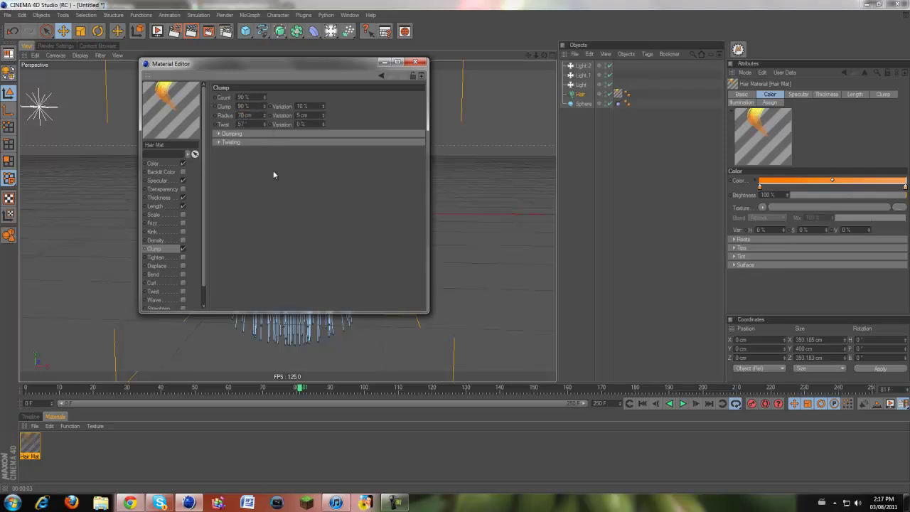
pyautogui.click(416, 62)
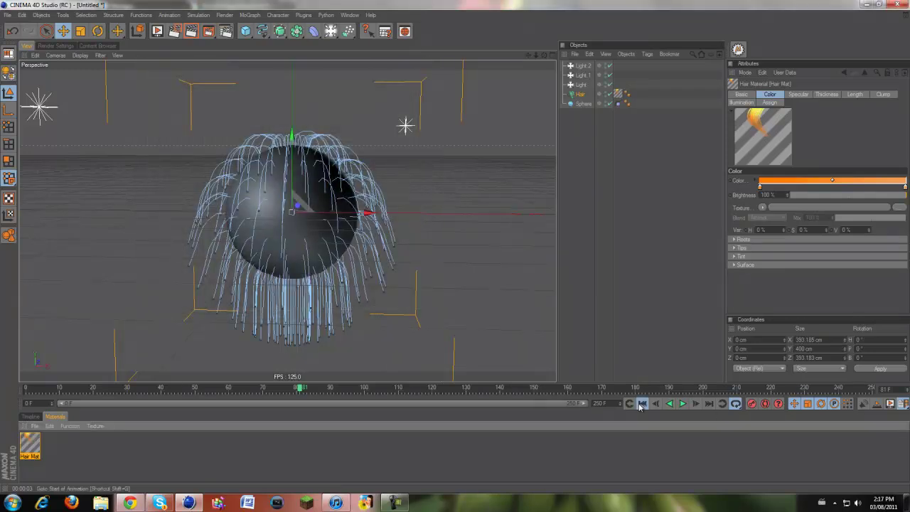
# - Play the hair simulation from the start to frame 100 and render the viewport
pyautogui.click(642, 403)
pyautogui.click(683, 403)
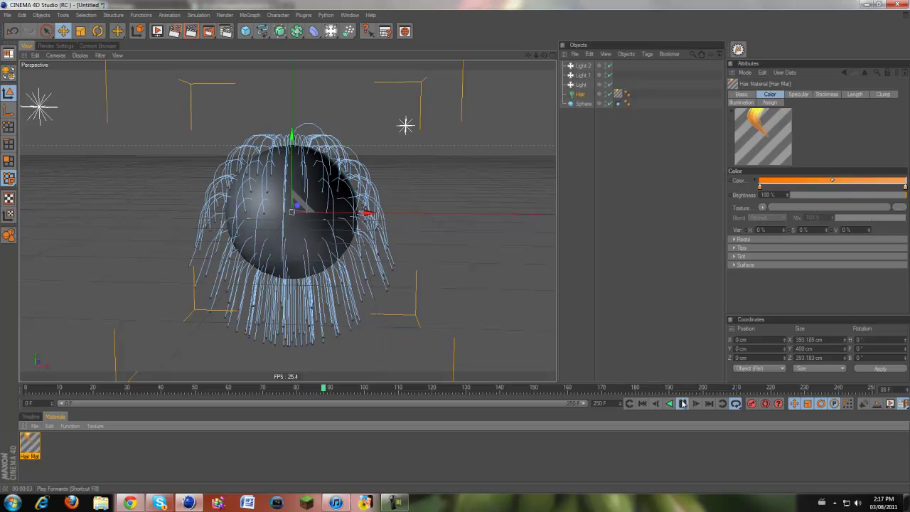
pyautogui.click(683, 403)
pyautogui.click(176, 27)
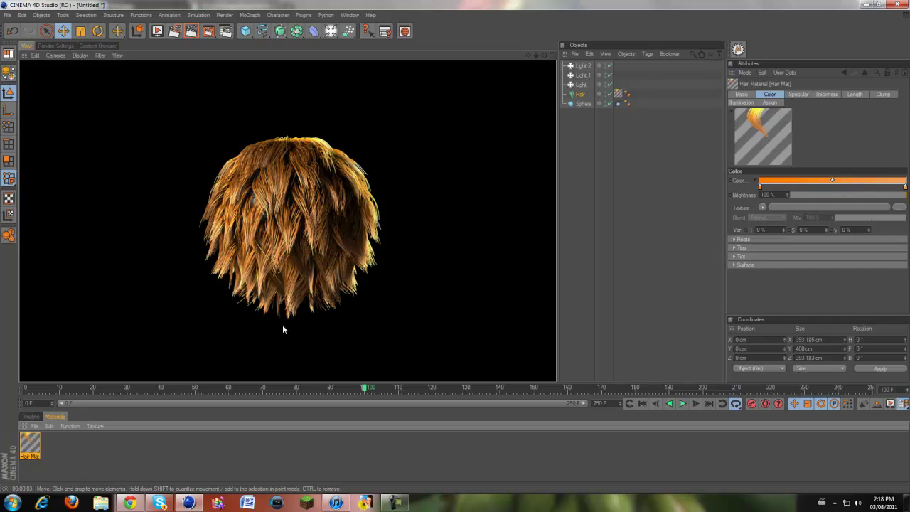
# - Reopen Hair Mat and turn off its Clump channel
pyautogui.click(27, 443)
pyautogui.doubleClick(27, 443)
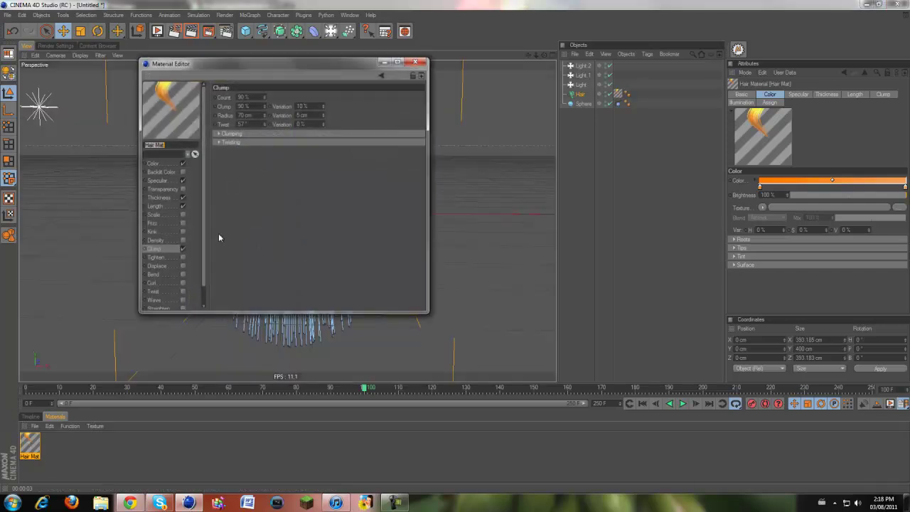
pyautogui.click(183, 249)
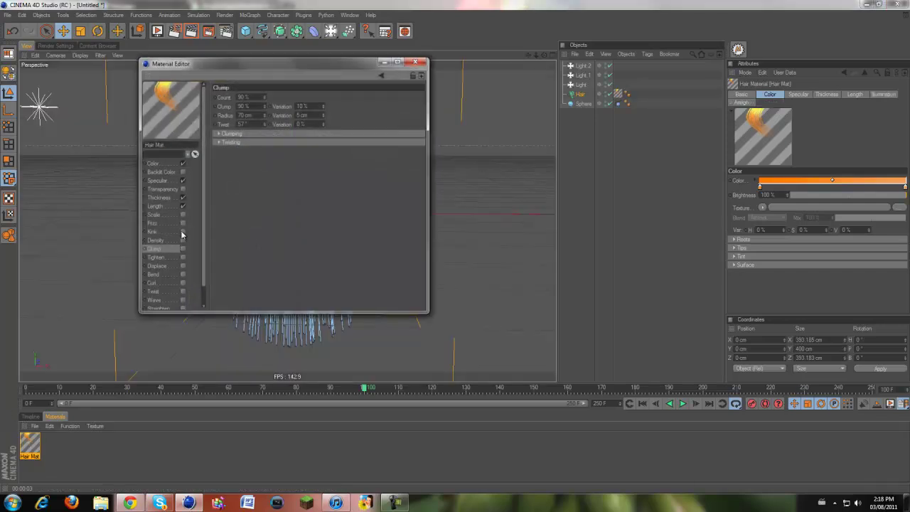
# - Enable Frizz and Kink, setting Frizz to 30 % and Scale X to 30
pyautogui.click(183, 223)
pyautogui.click(183, 232)
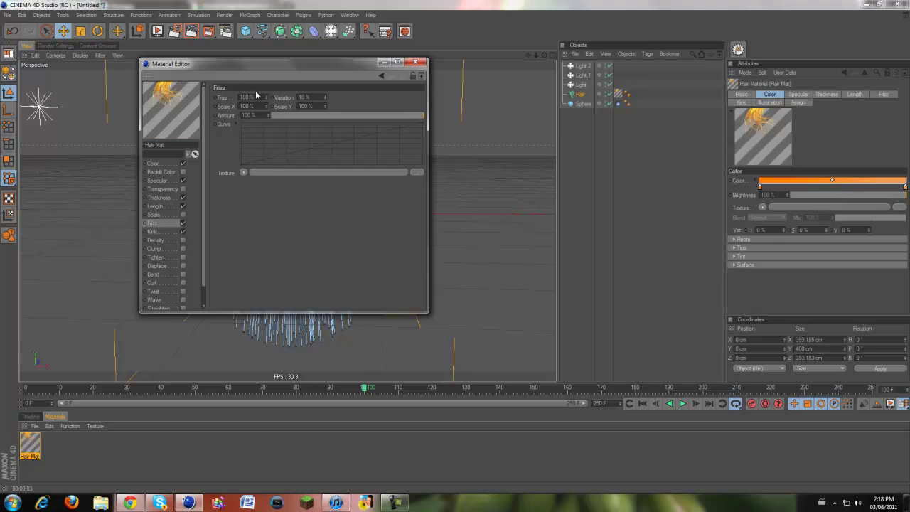
pyautogui.doubleClick(248, 96)
pyautogui.write('30')
pyautogui.press('Return')
pyautogui.doubleClick(245, 106)
pyautogui.write('30')
pyautogui.press('Return')
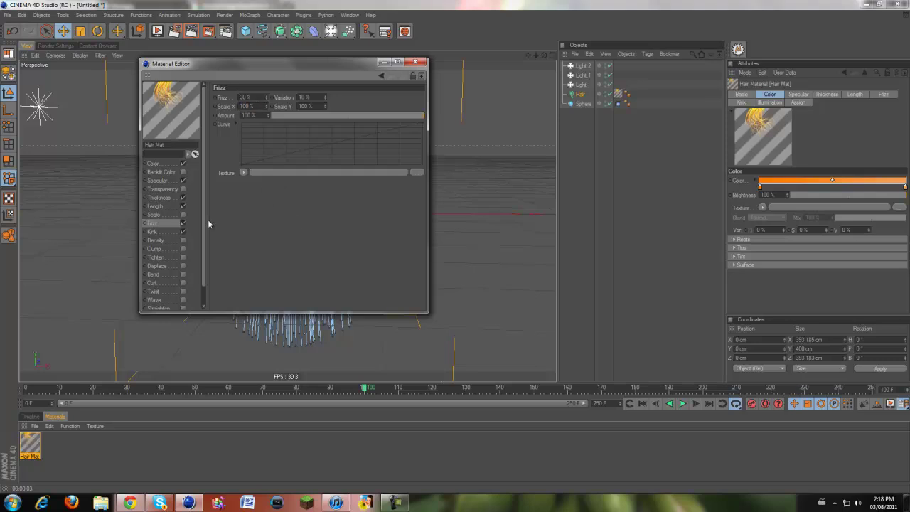
# - Set the Kink amount to 30 % and close the editor to preview
pyautogui.click(168, 231)
pyautogui.doubleClick(245, 97)
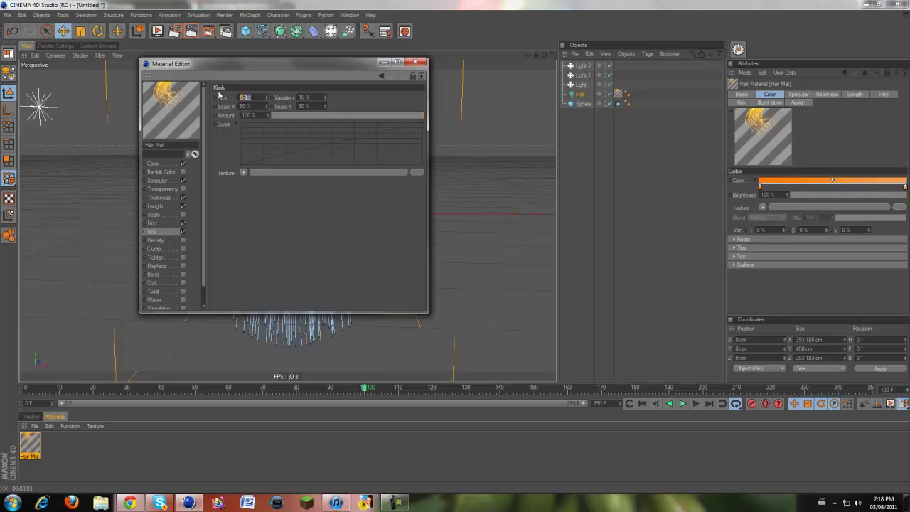
pyautogui.write('30')
pyautogui.press('Return')
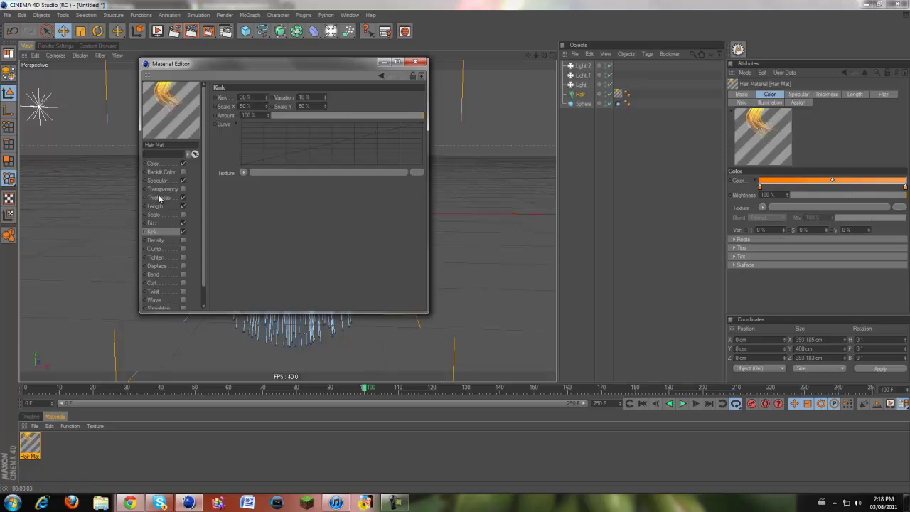
pyautogui.click(416, 62)
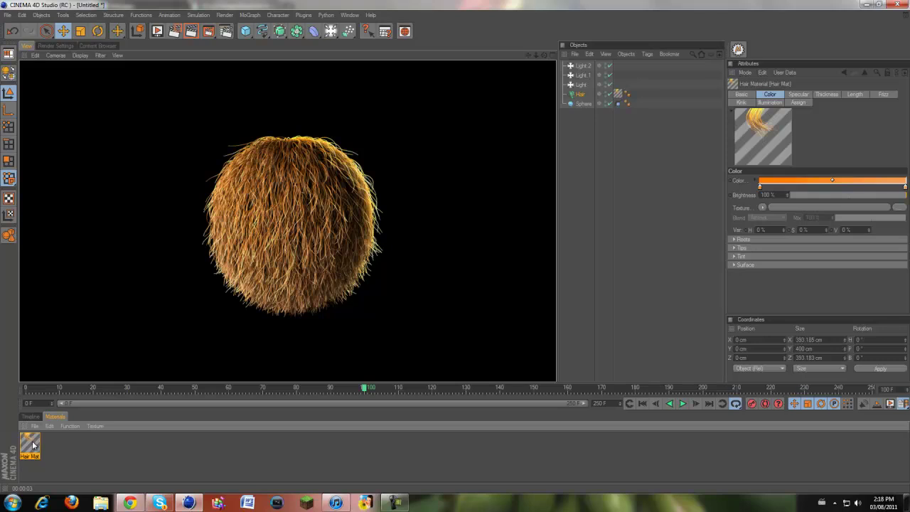
# - Load a 2D - V Gradient shader into Hair Mat's Length texture
pyautogui.doubleClick(30, 445)
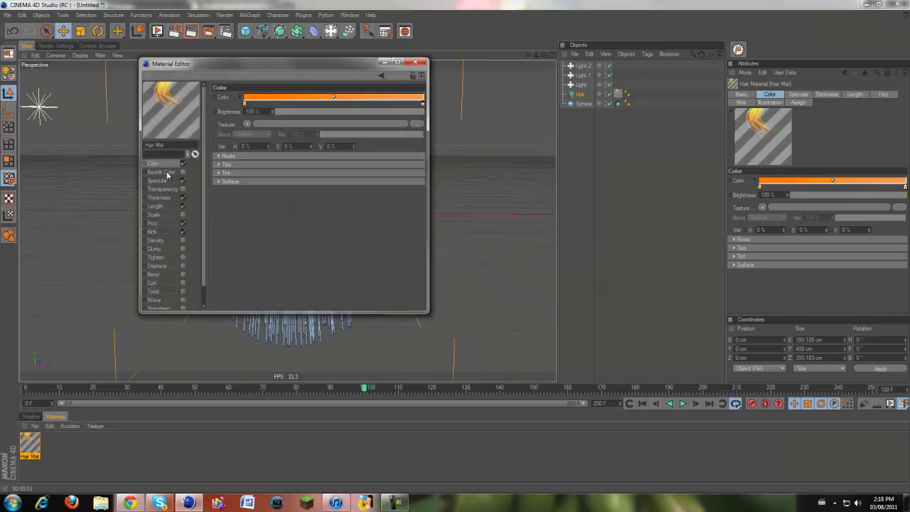
pyautogui.click(162, 172)
pyautogui.click(160, 204)
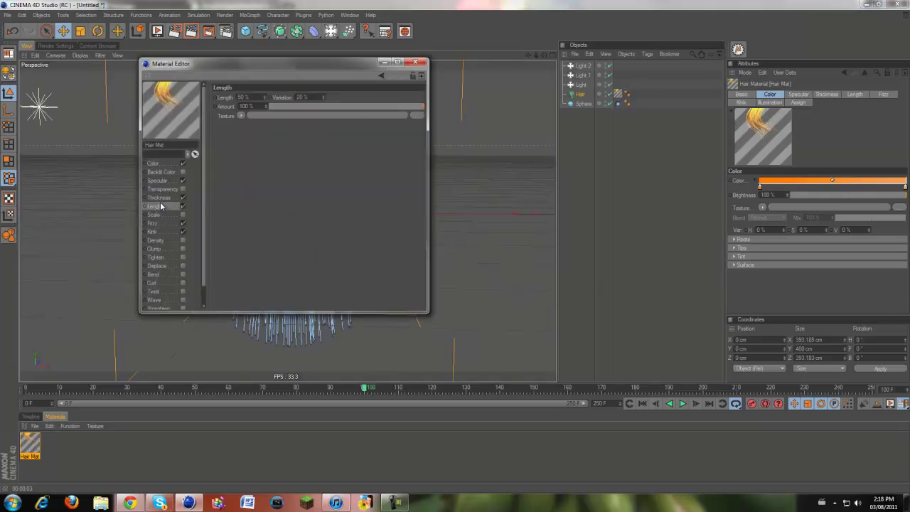
pyautogui.click(242, 117)
pyautogui.click(251, 224)
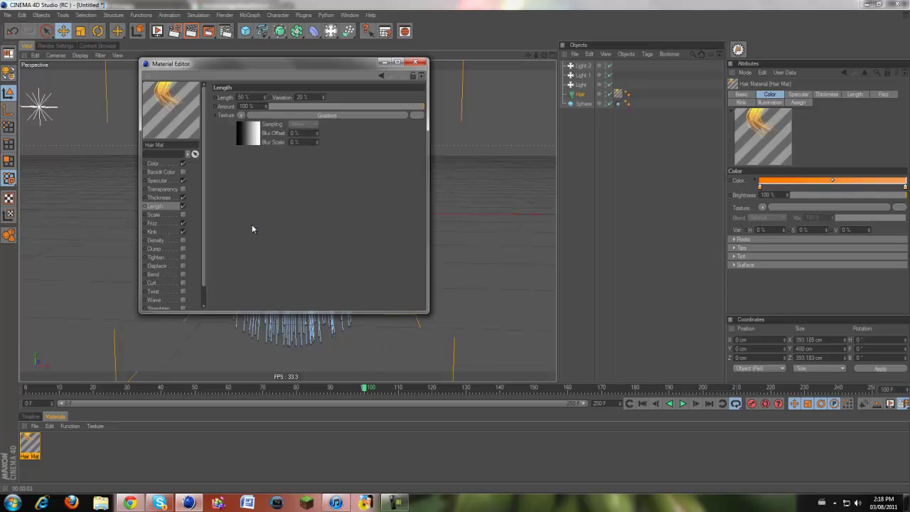
pyautogui.click(250, 147)
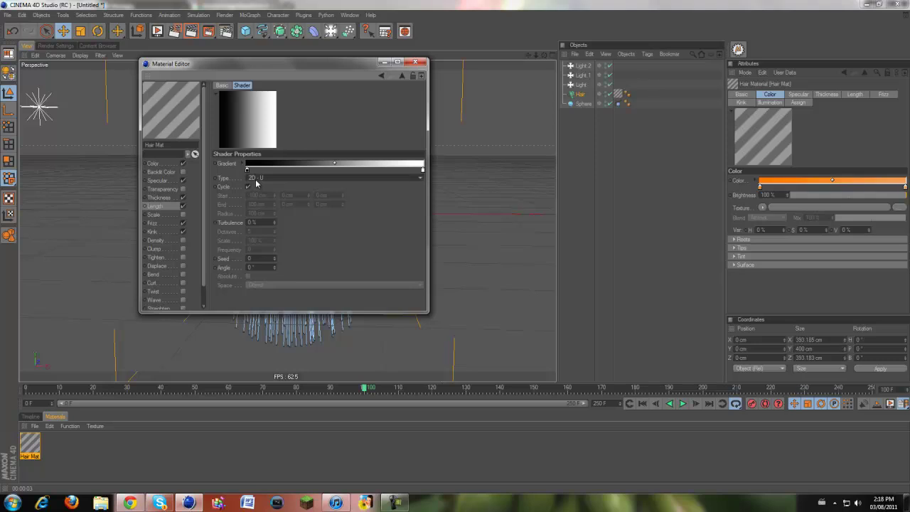
pyautogui.click(258, 179)
pyautogui.click(269, 206)
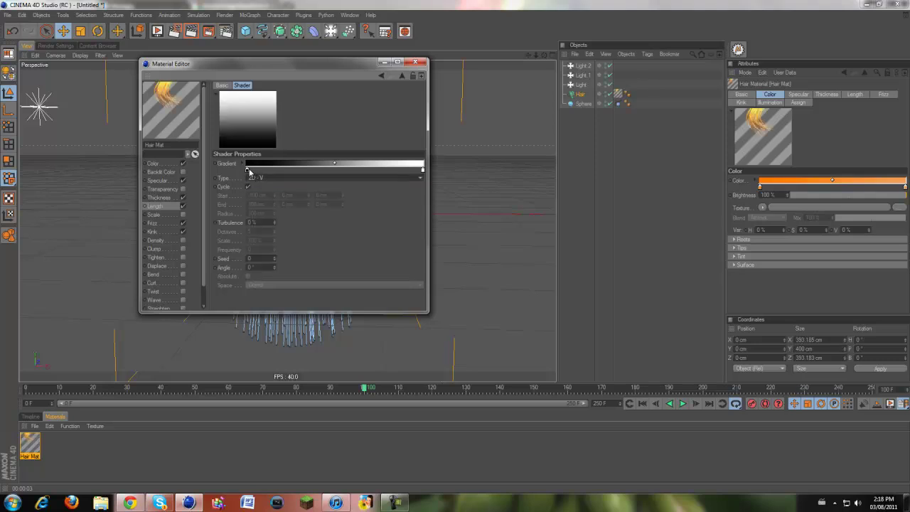
# - Color the gradient's two knots black and white
pyautogui.doubleClick(422, 169)
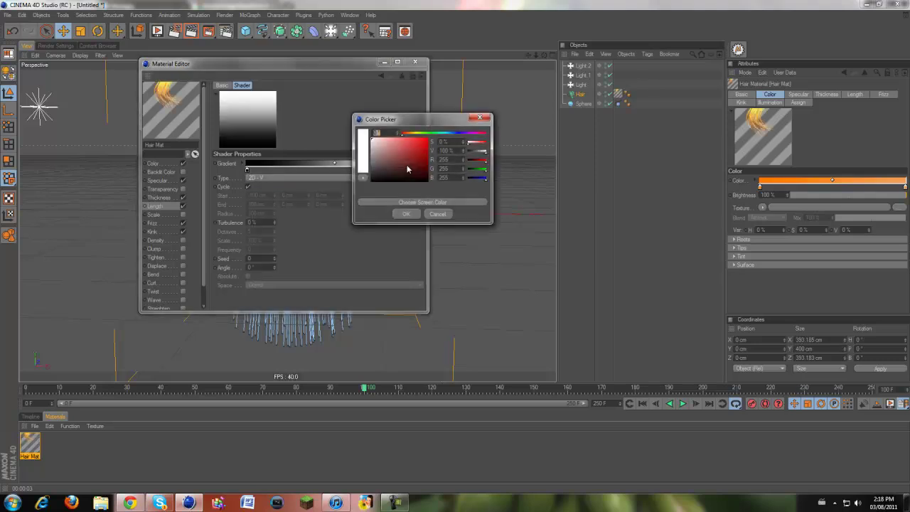
pyautogui.click(406, 214)
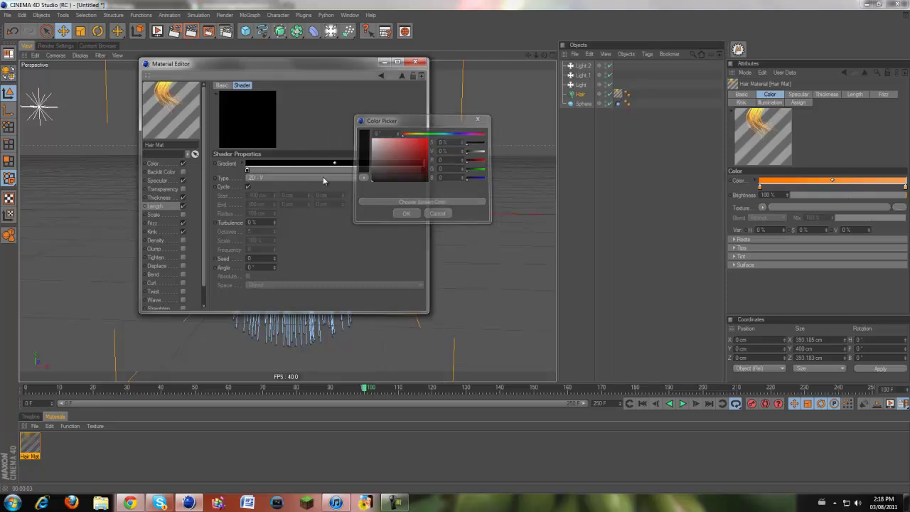
pyautogui.doubleClick(336, 173)
pyautogui.click(319, 215)
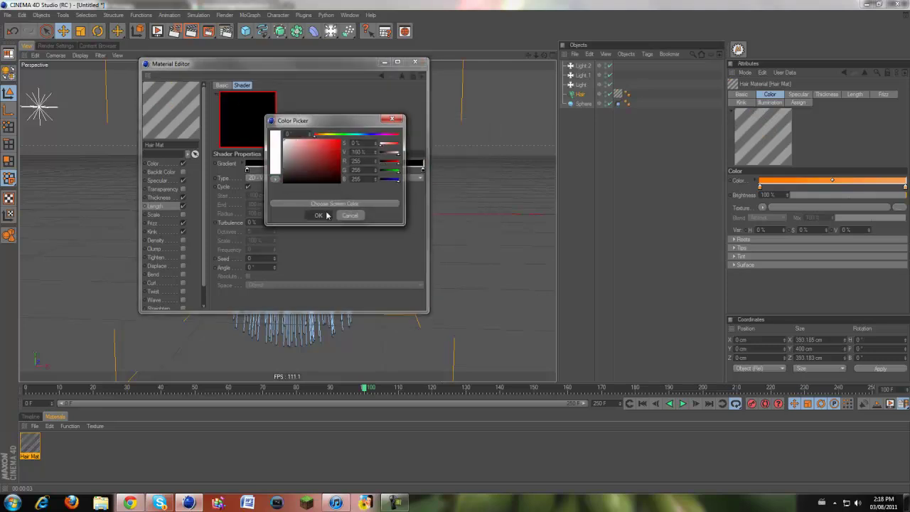
pyautogui.click(415, 62)
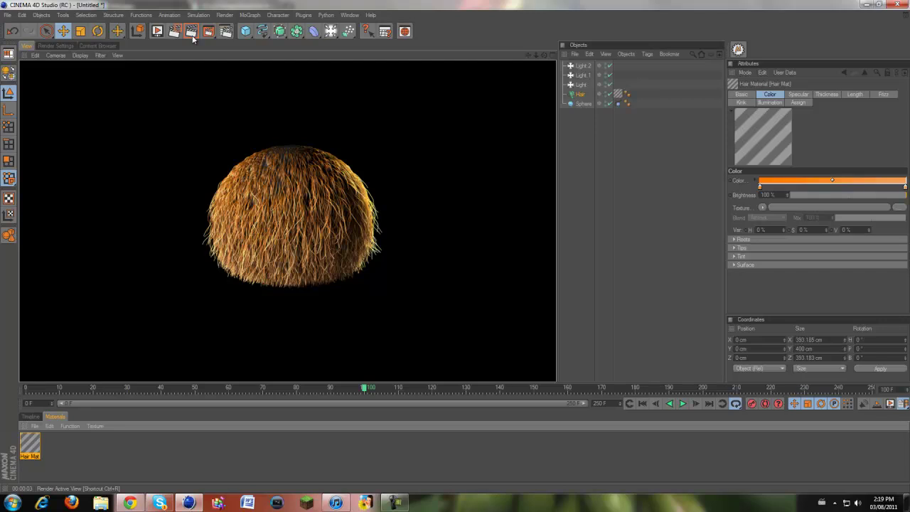
# - Narrow the white band by dragging the gradient's falloff handles inward from both sides
pyautogui.doubleClick(30, 445)
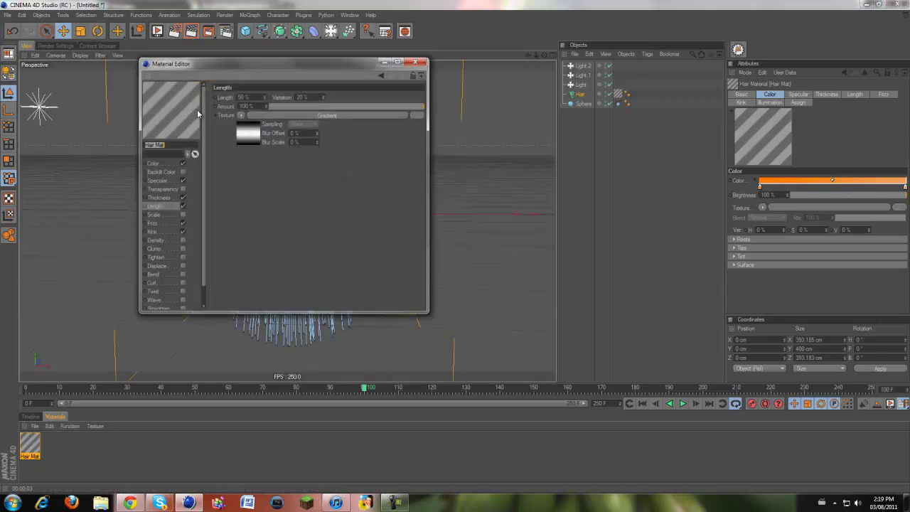
pyautogui.click(162, 205)
pyautogui.click(254, 132)
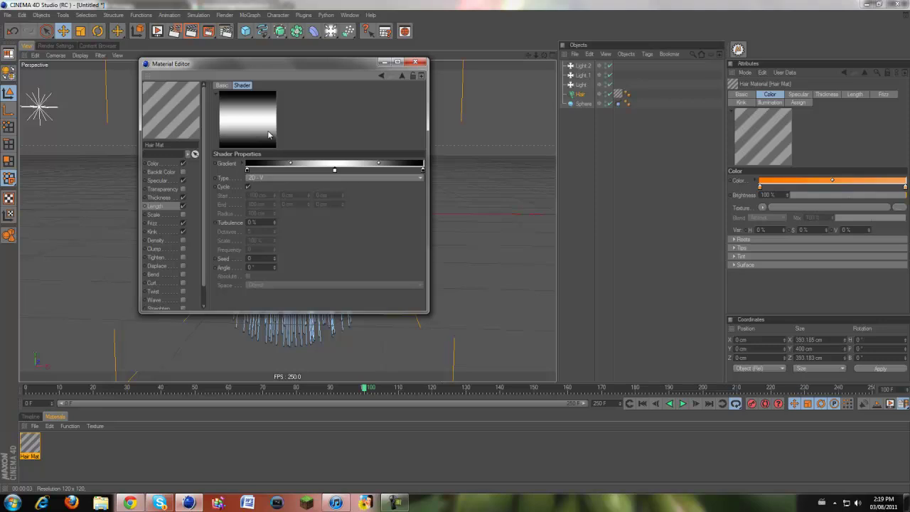
pyautogui.moveTo(292, 164); pyautogui.dragTo(314, 163)
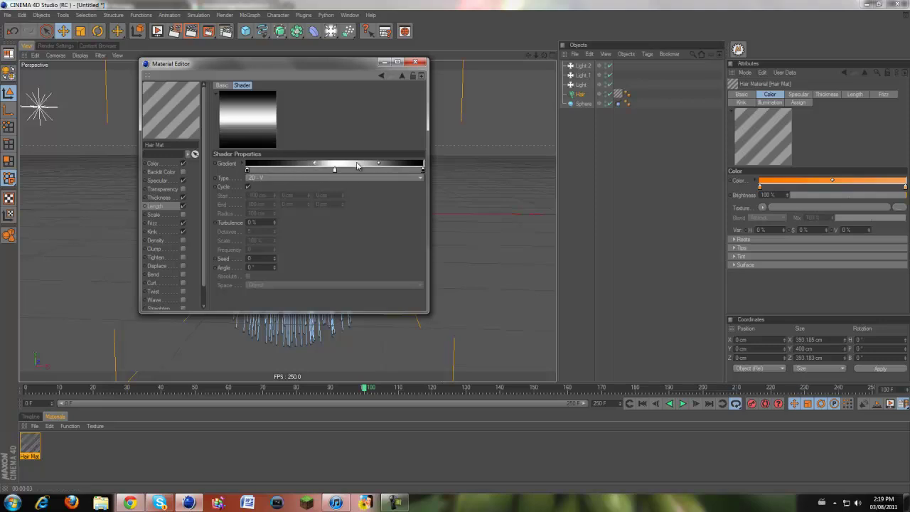
pyautogui.moveTo(379, 164); pyautogui.dragTo(351, 162)
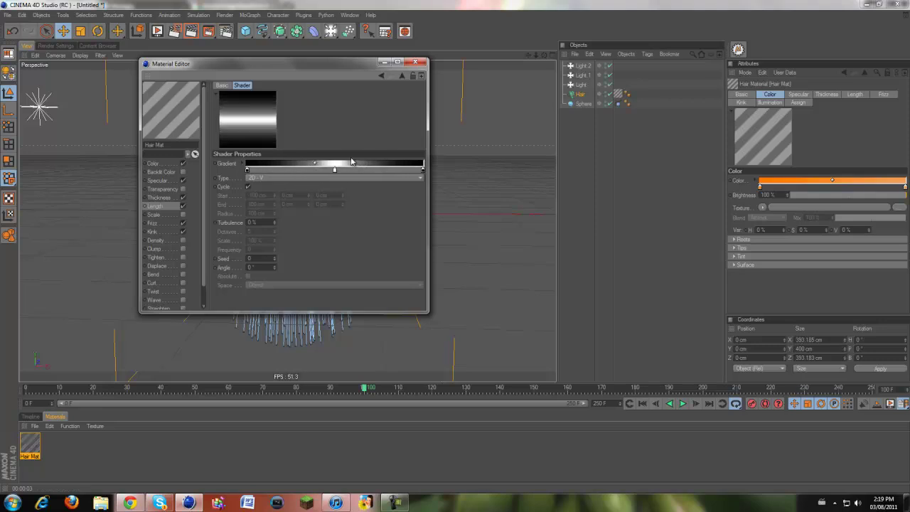
pyautogui.click(158, 207)
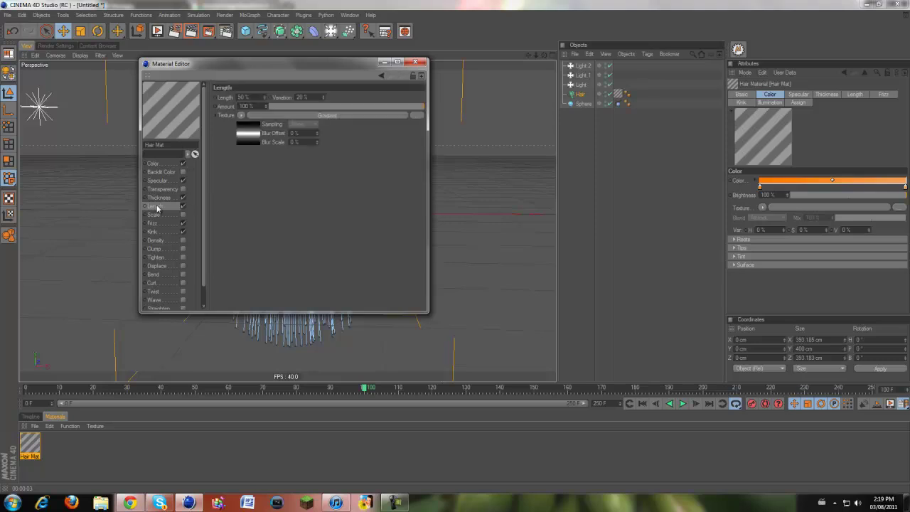
pyautogui.click(241, 134)
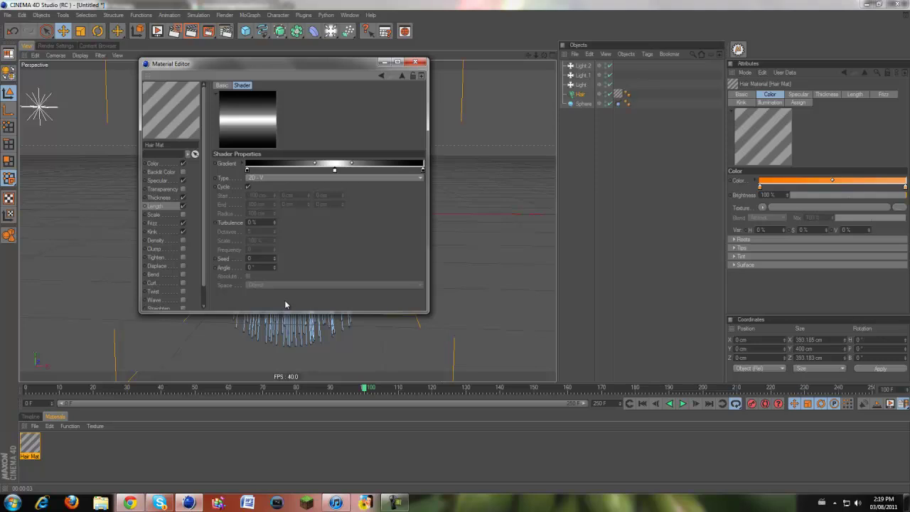
# - Add black knots on both sides of the white knot to form a narrow white band
pyautogui.click(317, 169)
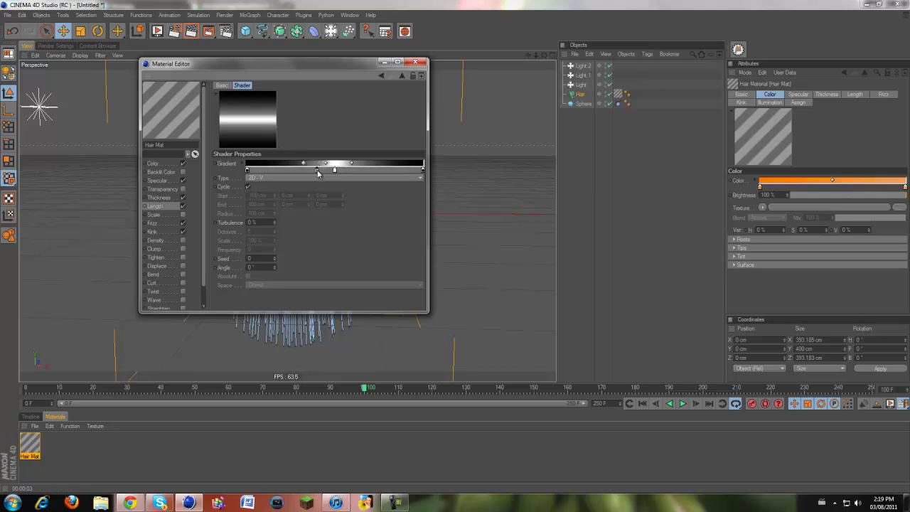
pyautogui.doubleClick(318, 173)
pyautogui.click(327, 197)
pyautogui.click(313, 215)
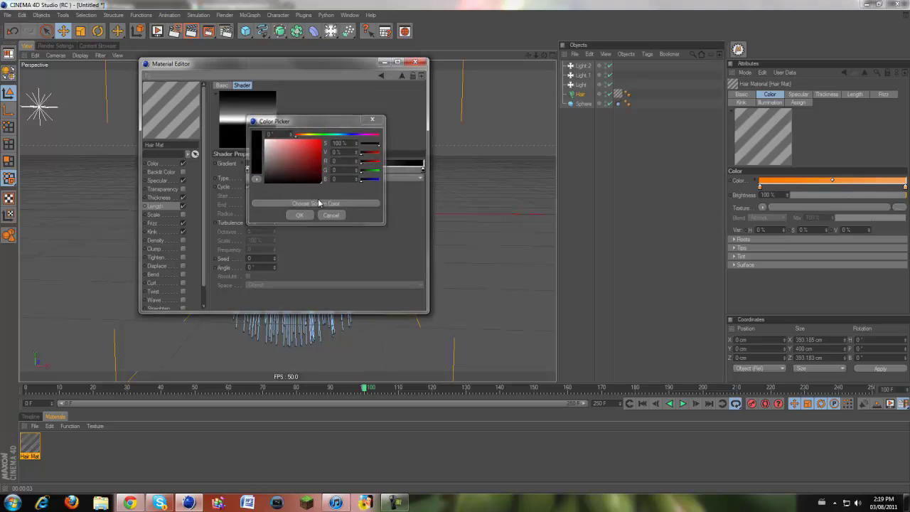
pyautogui.click(352, 170)
pyautogui.doubleClick(351, 171)
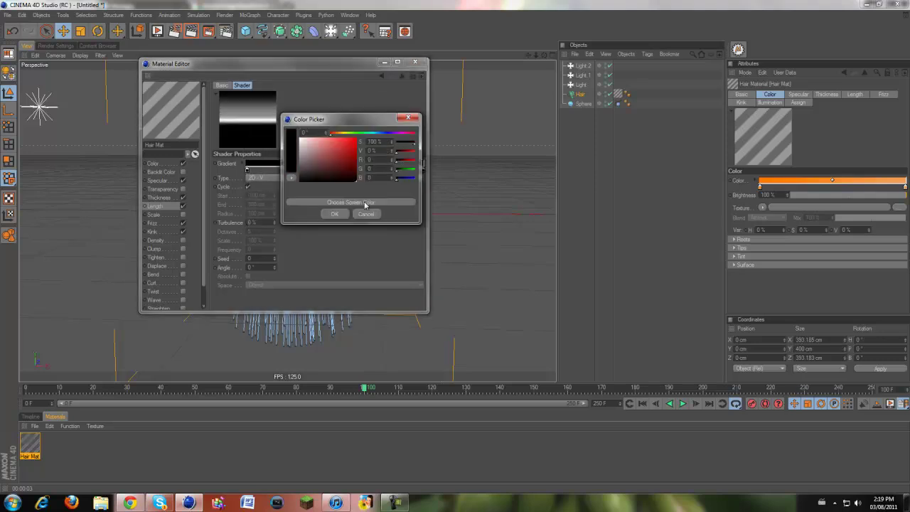
pyautogui.click(327, 200)
pyautogui.click(313, 215)
pyautogui.moveTo(326, 164)
pyautogui.mouseDown()
pyautogui.moveTo(318, 163)
pyautogui.moveTo(352, 165)
pyautogui.moveTo(317, 168)
pyautogui.mouseUp()
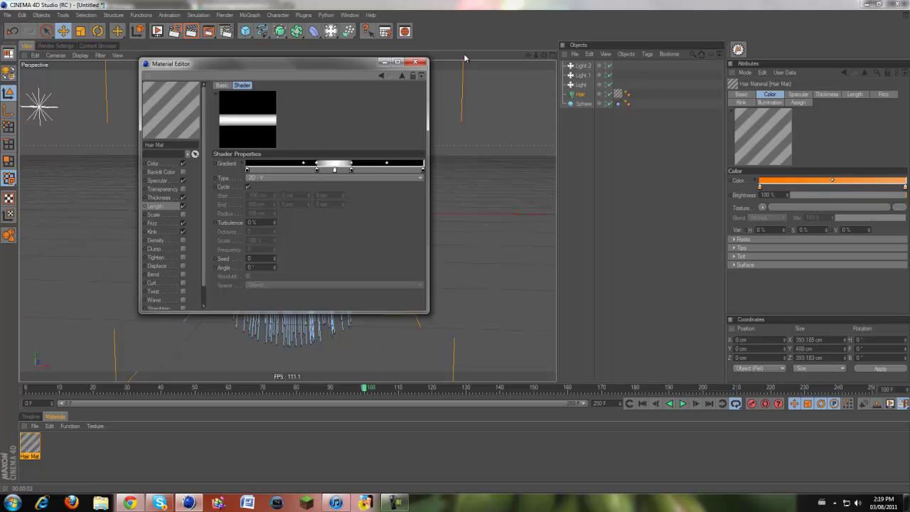
# - Render an interactive region over the sphere, then render the whole viewport
pyautogui.click(416, 63)
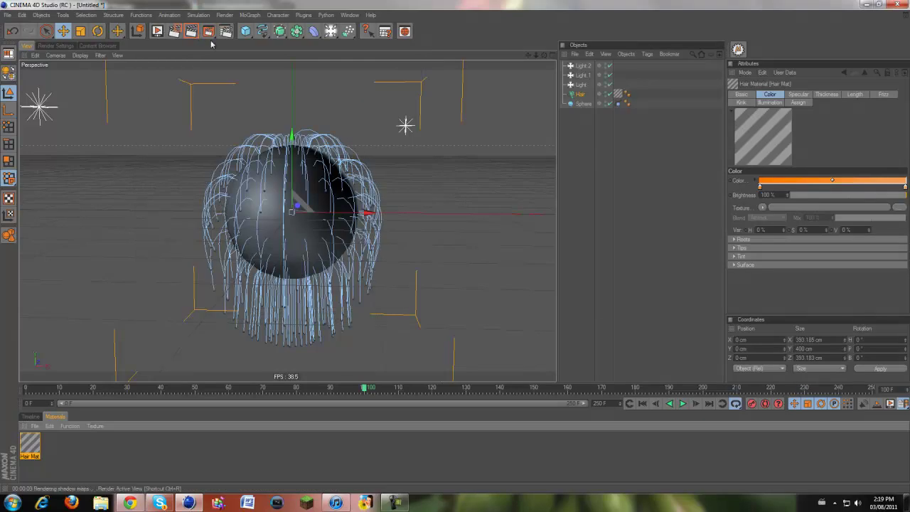
pyautogui.hotkey('alt', 'r')
pyautogui.moveTo(324, 212); pyautogui.dragTo(372, 235)
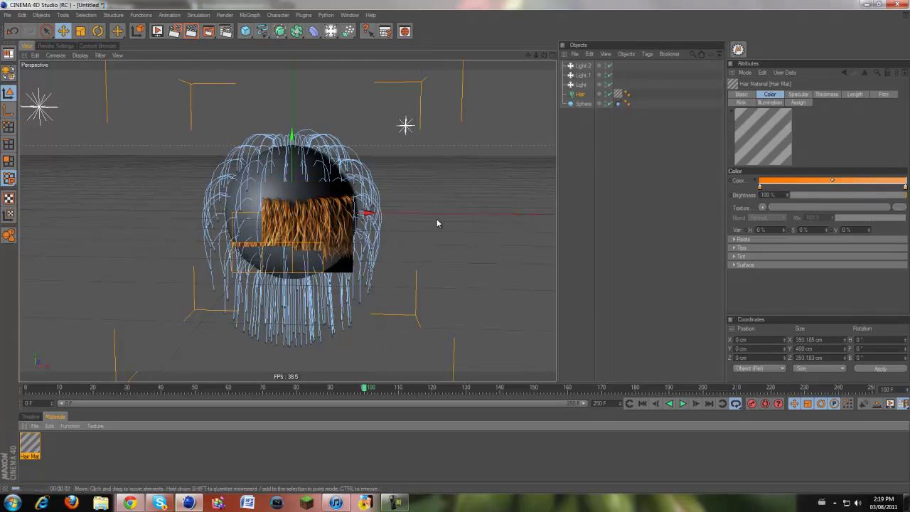
pyautogui.hotkey('ctrl', 'r')
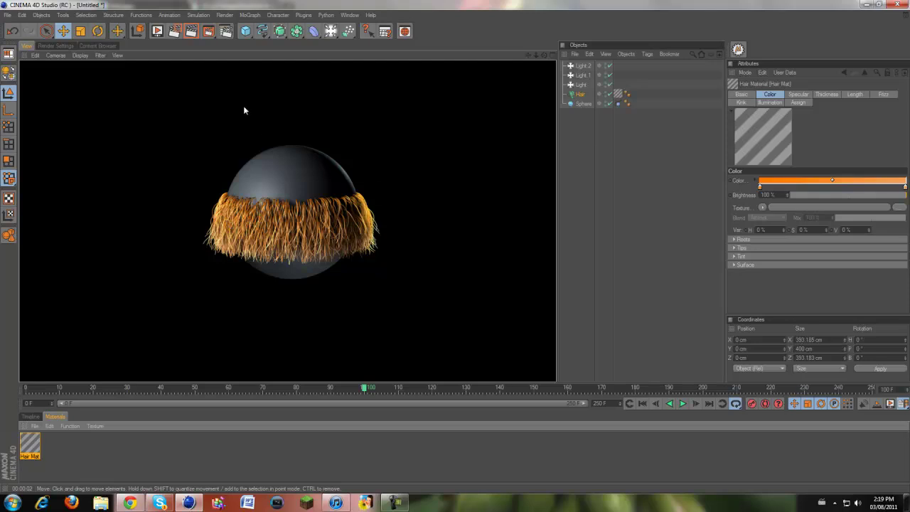
# - Switch the Length gradient to 2D - U, replay the hair animation and re-render
pyautogui.doubleClick(27, 448)
pyautogui.click(256, 142)
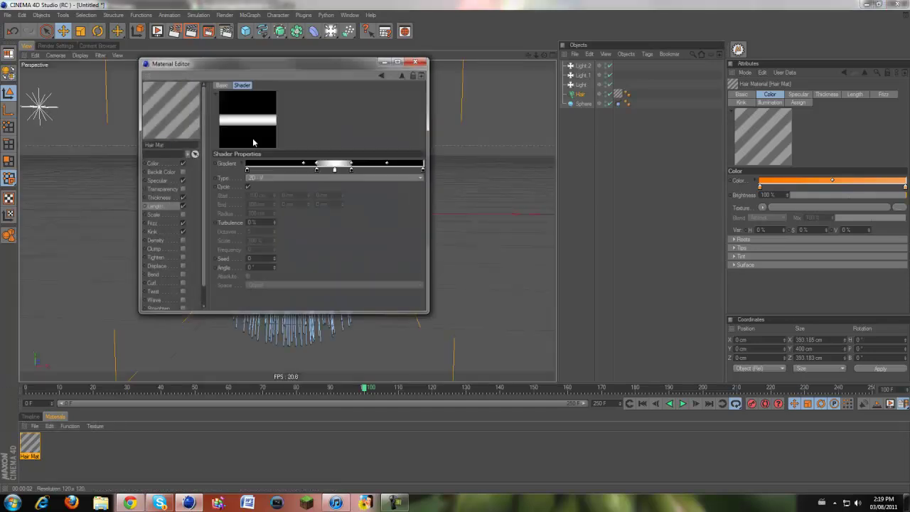
pyautogui.click(275, 177)
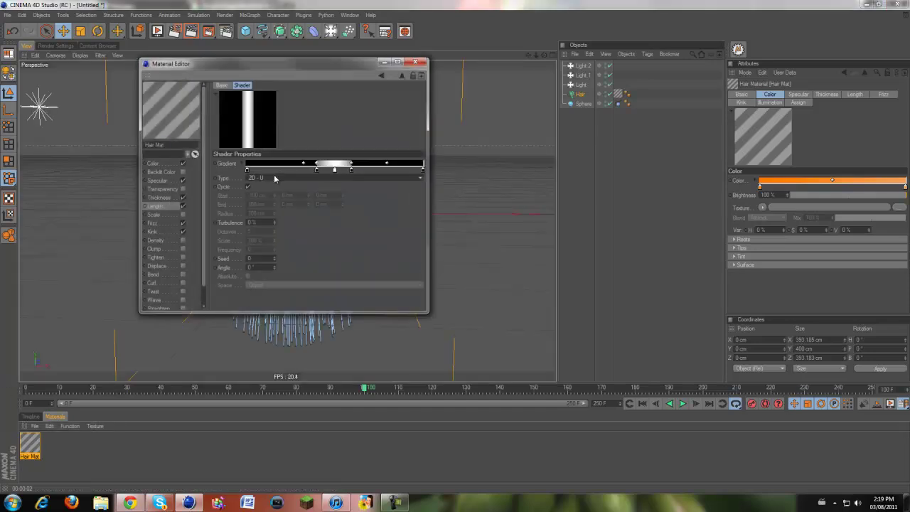
pyautogui.click(416, 62)
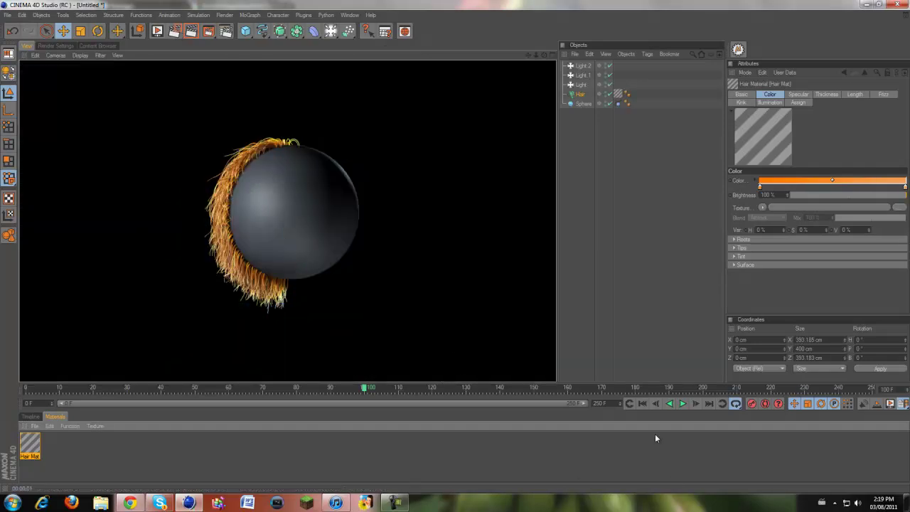
pyautogui.click(643, 403)
pyautogui.click(681, 404)
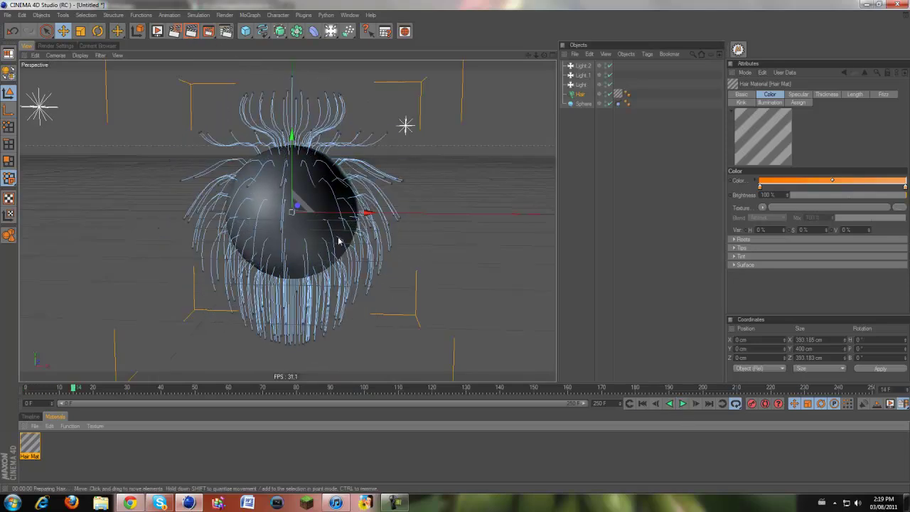
pyautogui.hotkey('ctrl', 'r')
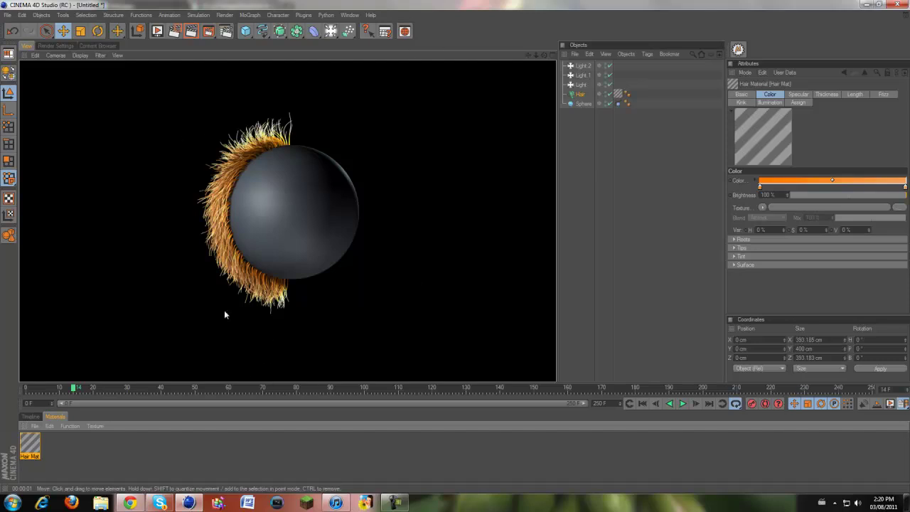
pyautogui.doubleClick(30, 446)
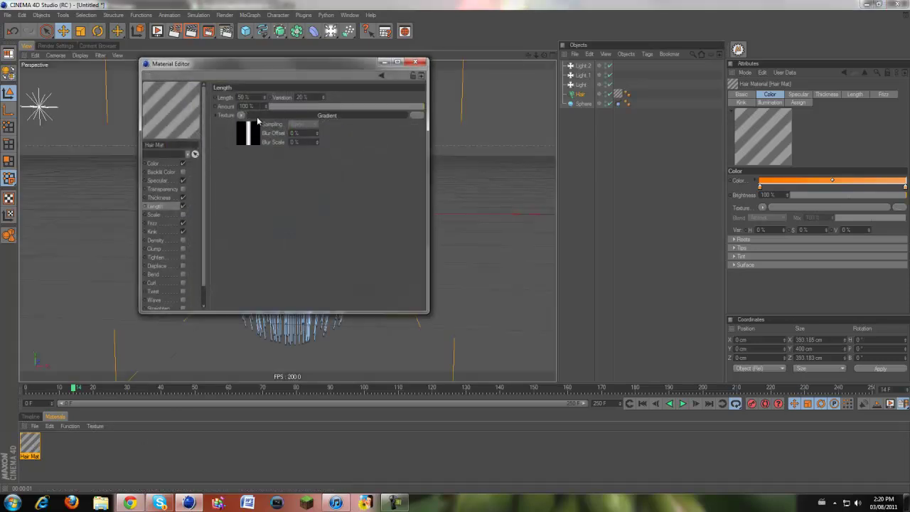
# - Try 2D - Radial, then set the Length gradient to 2D - Box and view the render
pyautogui.click(237, 142)
pyautogui.click(238, 142)
pyautogui.click(239, 135)
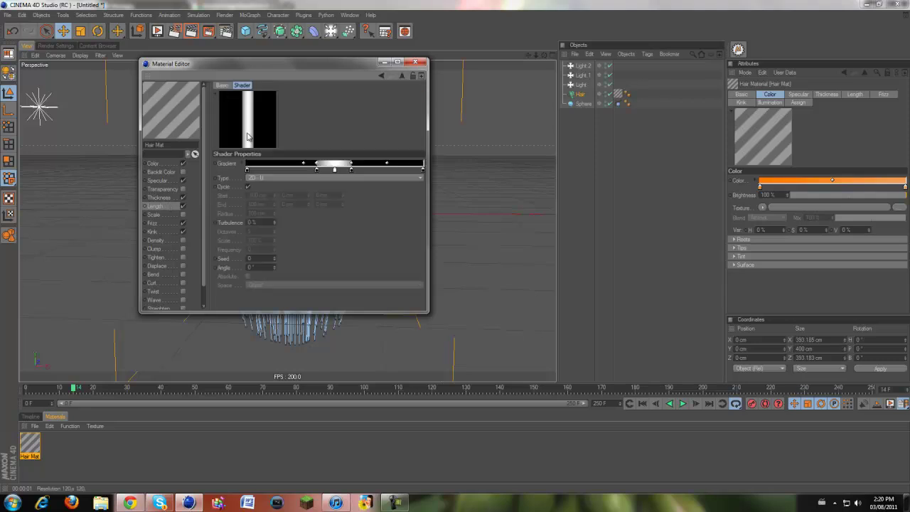
pyautogui.click(254, 178)
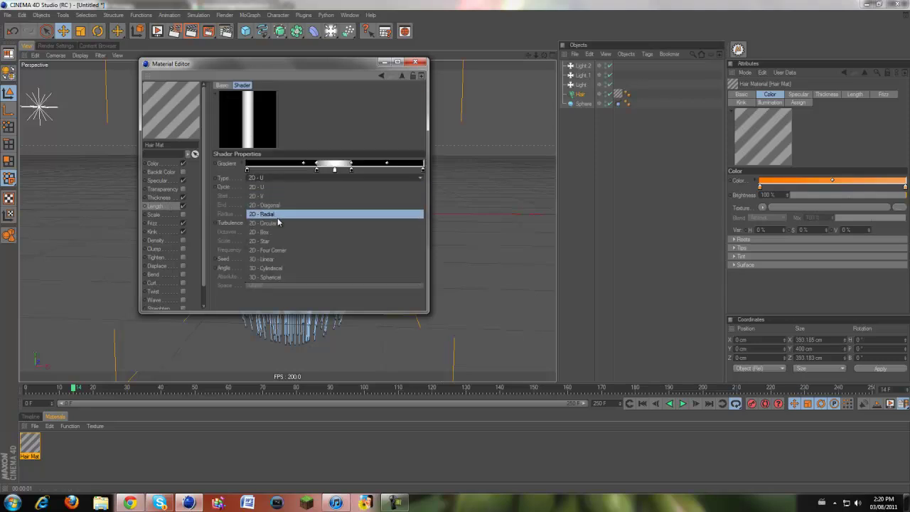
pyautogui.click(277, 214)
pyautogui.click(276, 179)
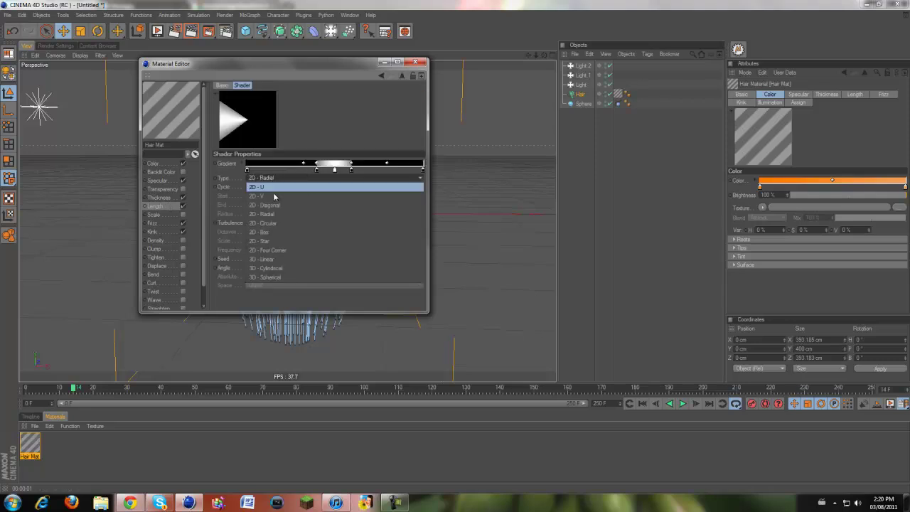
pyautogui.click(278, 234)
pyautogui.click(415, 62)
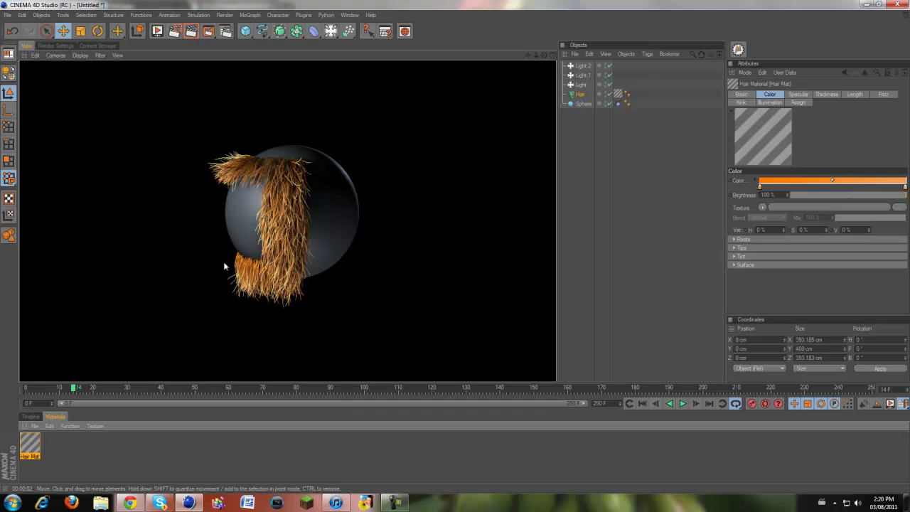
pyautogui.click(129, 503)
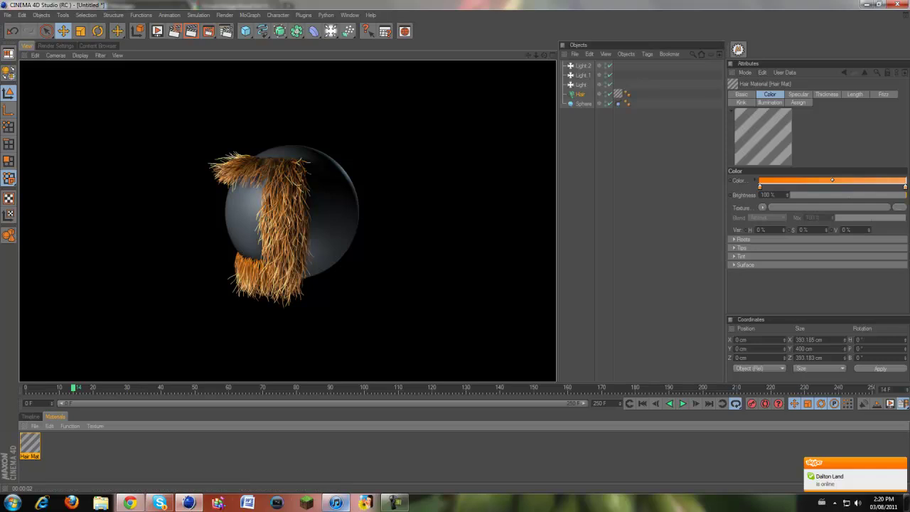
pyautogui.click(403, 502)
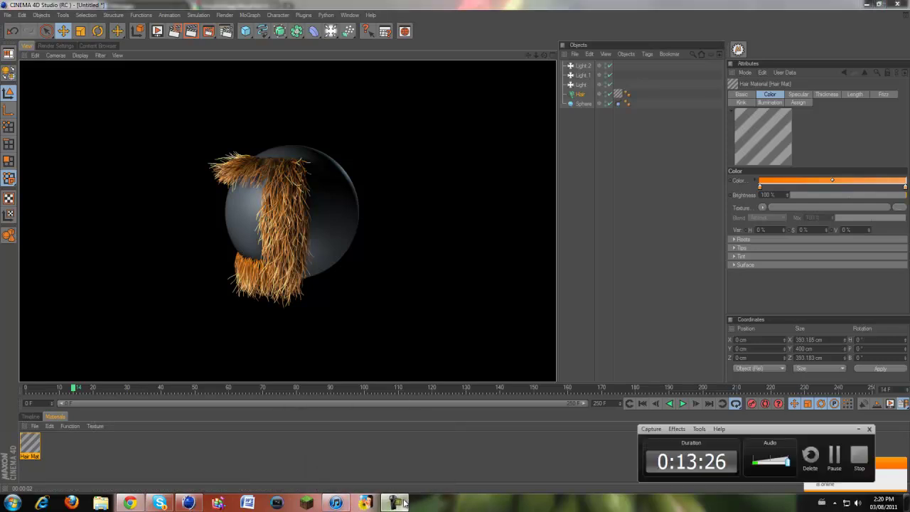